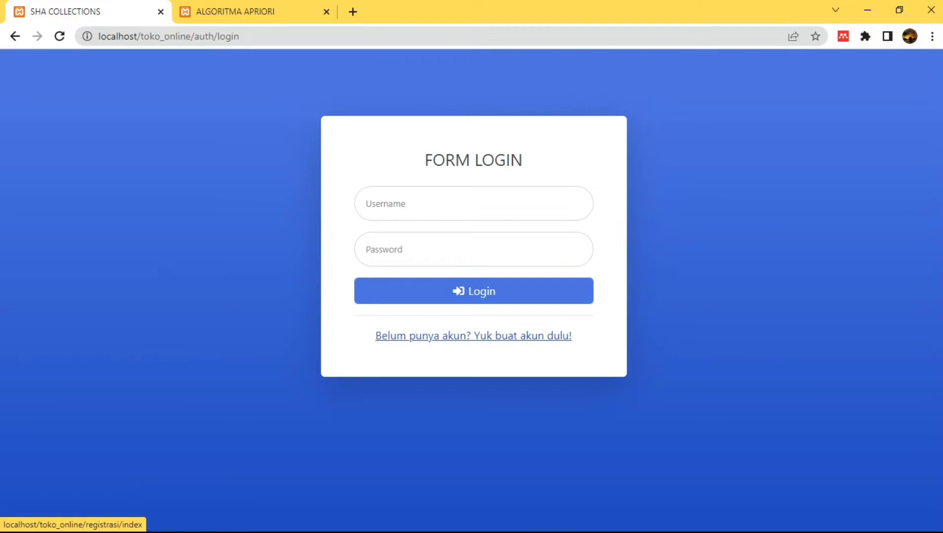
# Open the new-account form and enter the customer's full name and a username
pyautogui.click(474, 335)
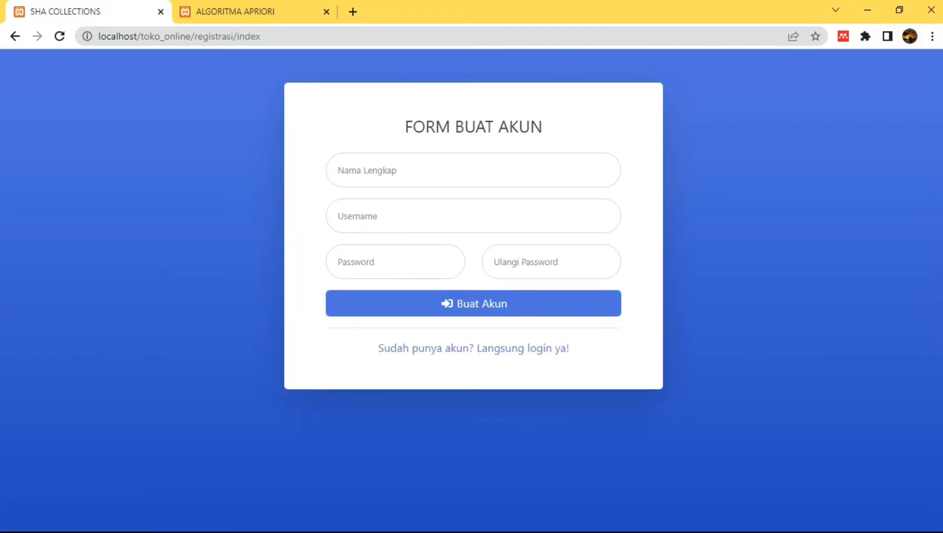
pyautogui.click(408, 170)
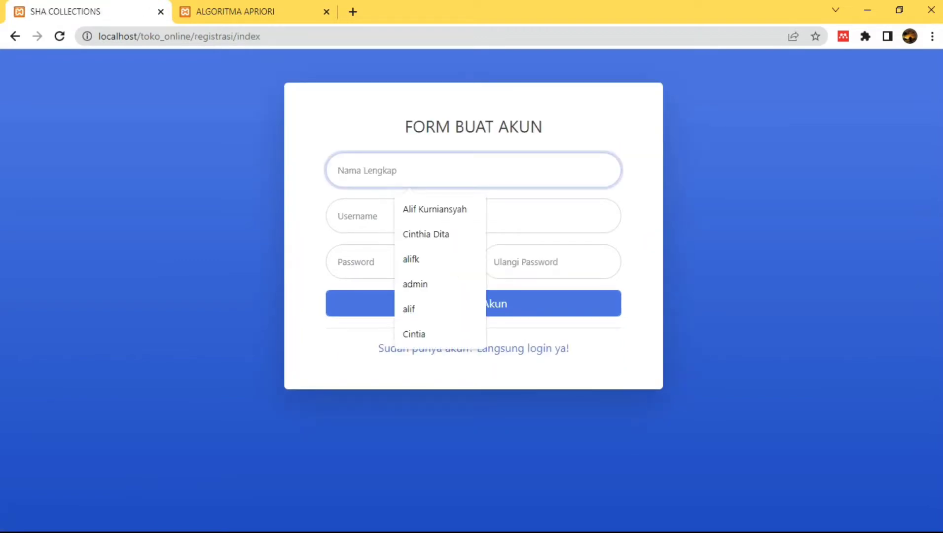
pyautogui.press('Down')
pyautogui.press('Return')
pyautogui.click(408, 216)
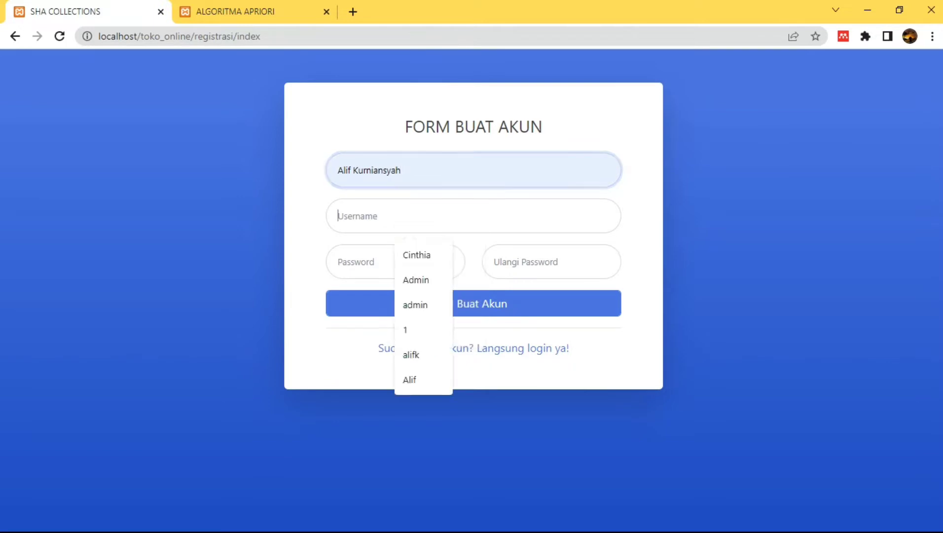
pyautogui.write('Al')
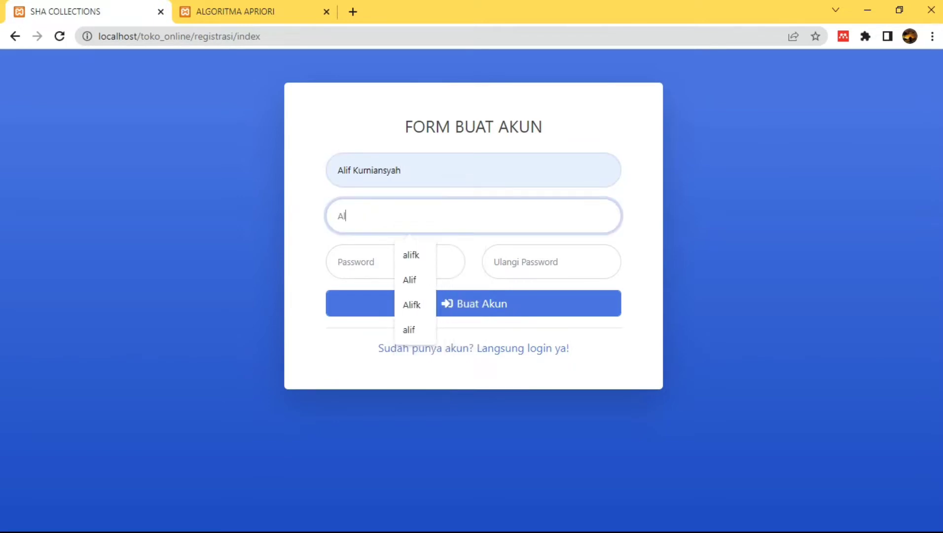
pyautogui.write('ifk')
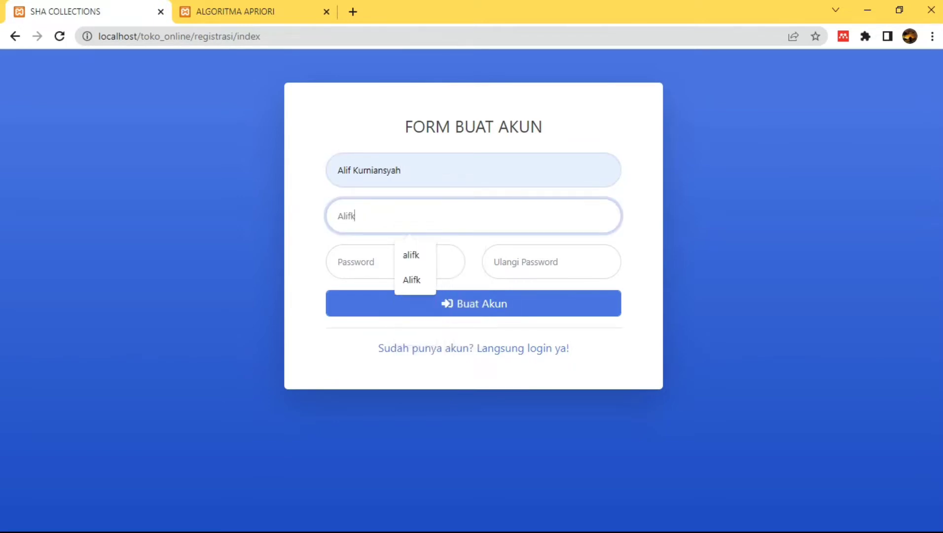
# Set the account password, repeat it in Ulangi Password, and submit the registration
pyautogui.press('Tab')
pyautogui.write('••••')
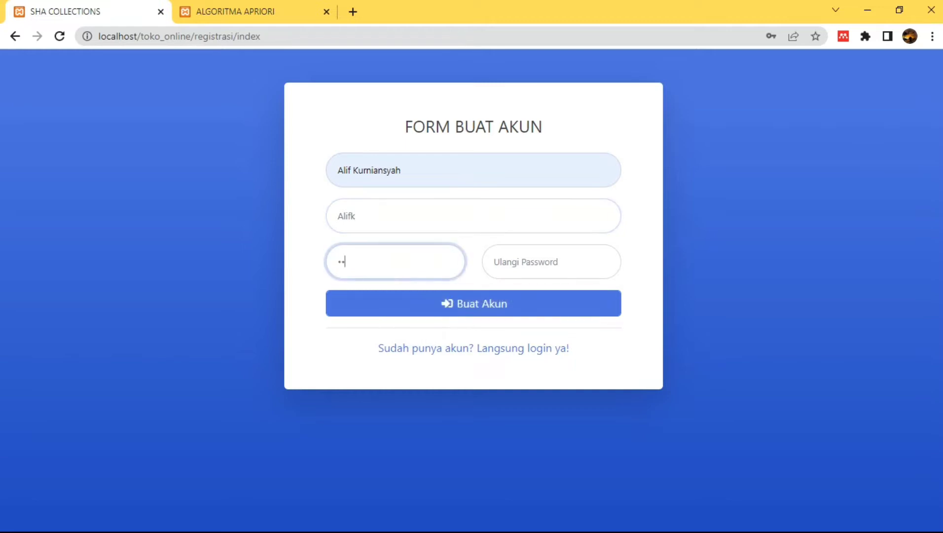
pyautogui.hotkey('ctrl', 'a')
pyautogui.write('•••••')
pyautogui.press('BackSpace')
pyautogui.press('BackSpace')
pyautogui.press('BackSpace')
pyautogui.press('BackSpace')
pyautogui.press('BackSpace')
pyautogui.write('•••••')
pyautogui.click(551, 262)
pyautogui.write('••••')
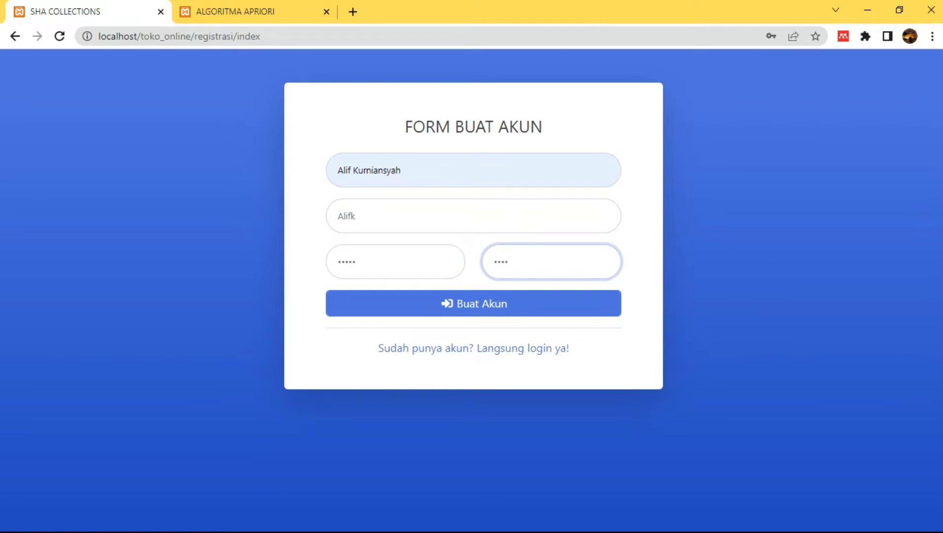
pyautogui.write('•')
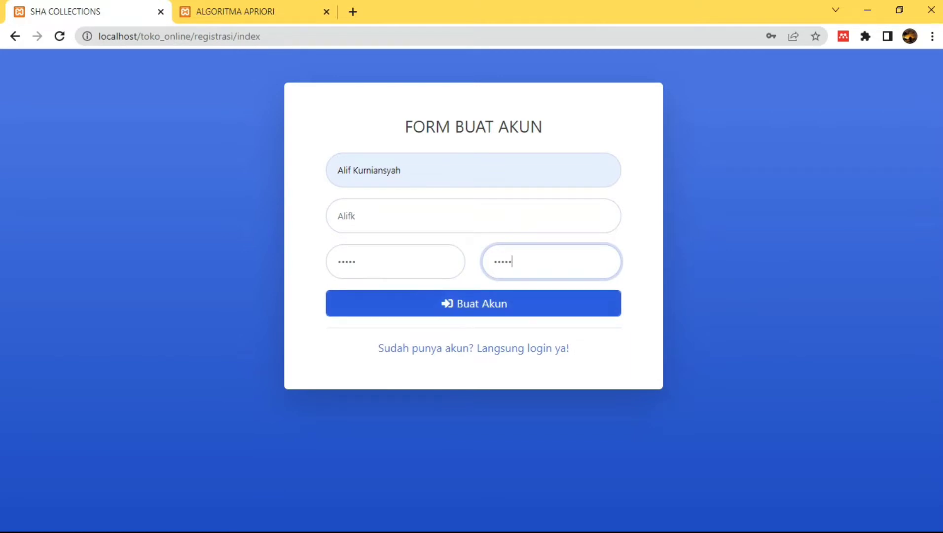
pyautogui.press('Return')
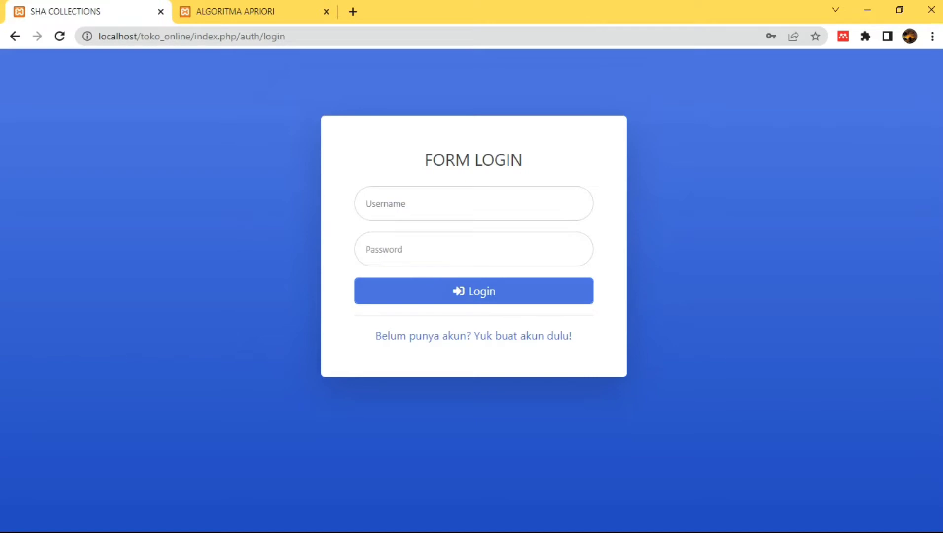
# Log in with the newly registered username and its password
pyautogui.click(474, 203)
pyautogui.write('ALif')
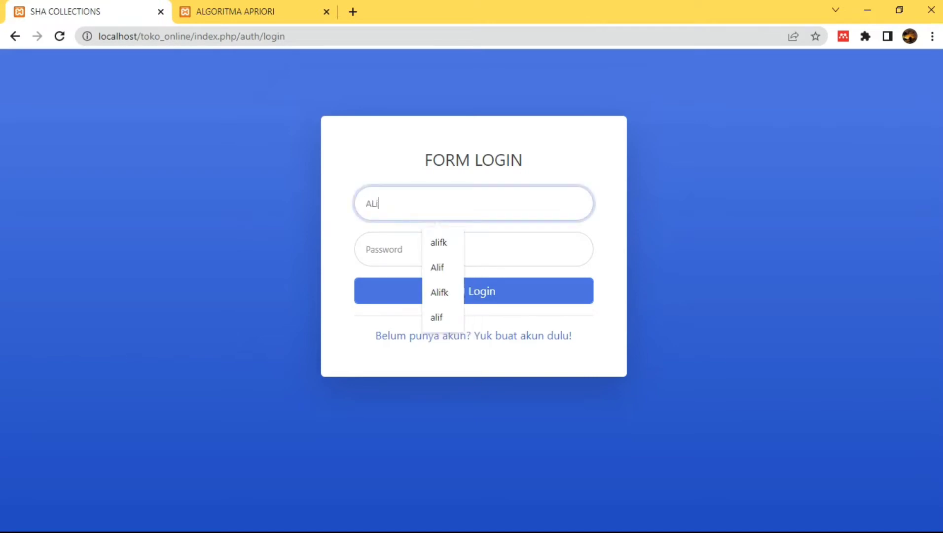
pyautogui.press('BackSpace')
pyautogui.press('BackSpace')
pyautogui.press('BackSpace')
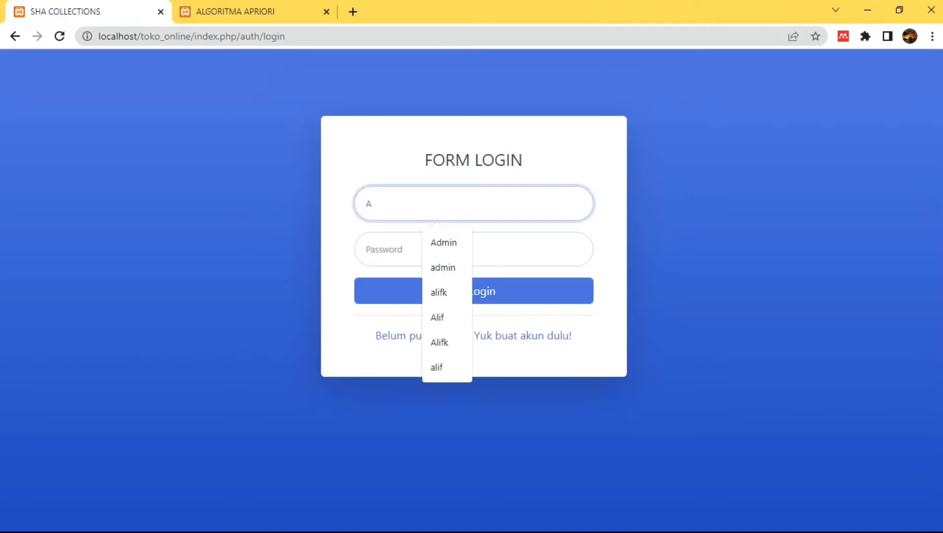
pyautogui.write('lifk')
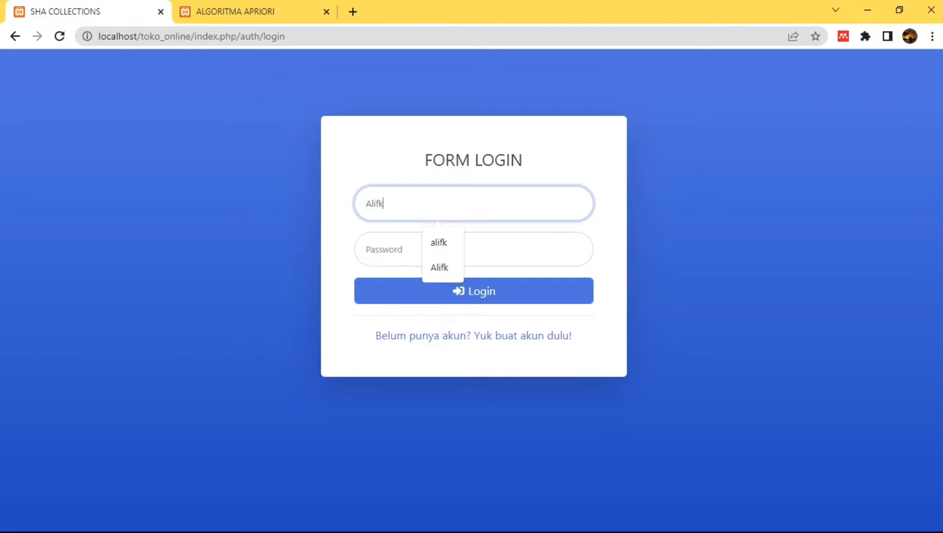
pyautogui.press('Tab')
pyautogui.write('••••')
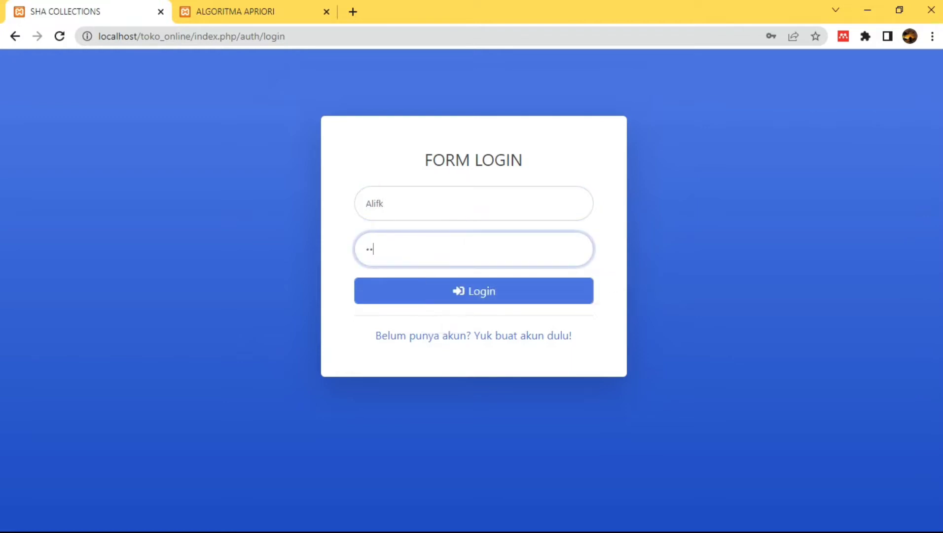
pyautogui.write('•')
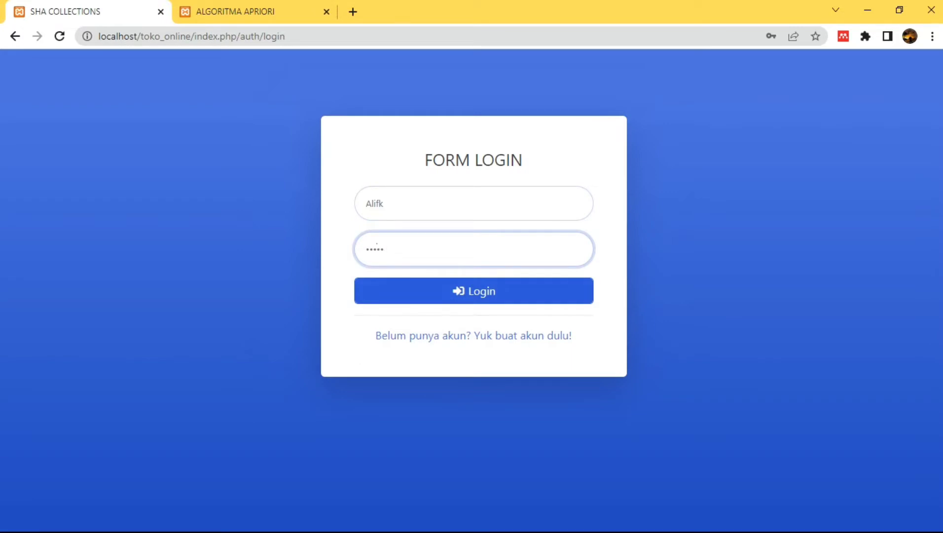
pyautogui.press('Tab')
pyautogui.press('Return')
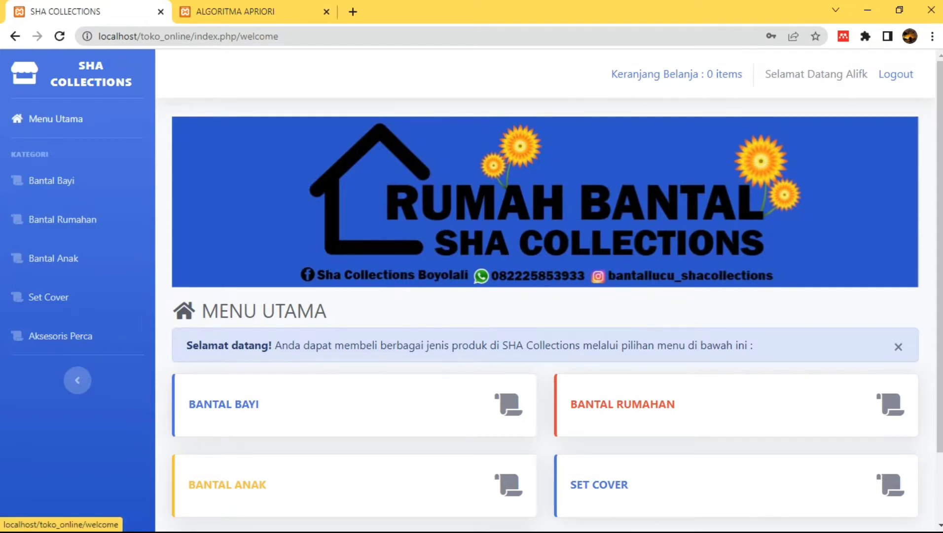
# Open the Bantal Bayi category from the welcome page and browse its four baby pillows
pyautogui.scroll(-1, 543, 291)
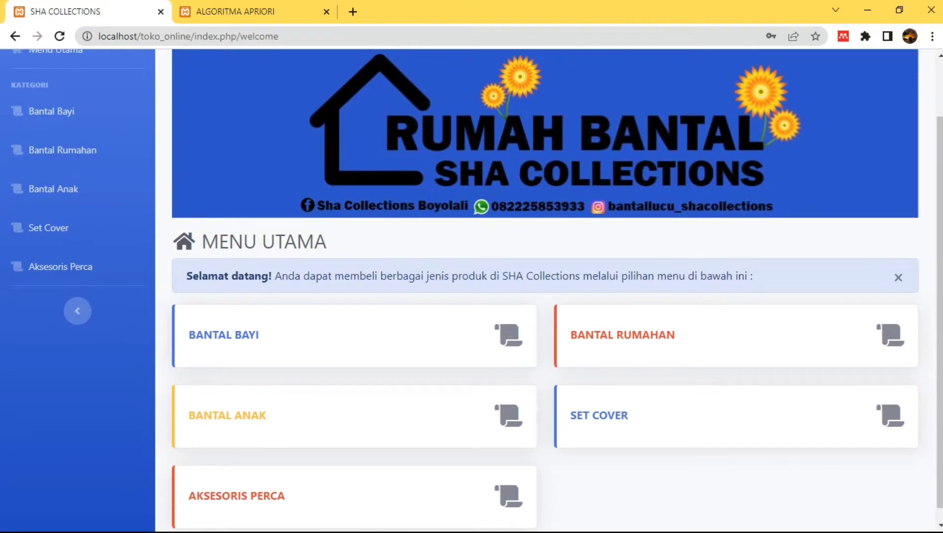
pyautogui.scroll(1, 543, 292)
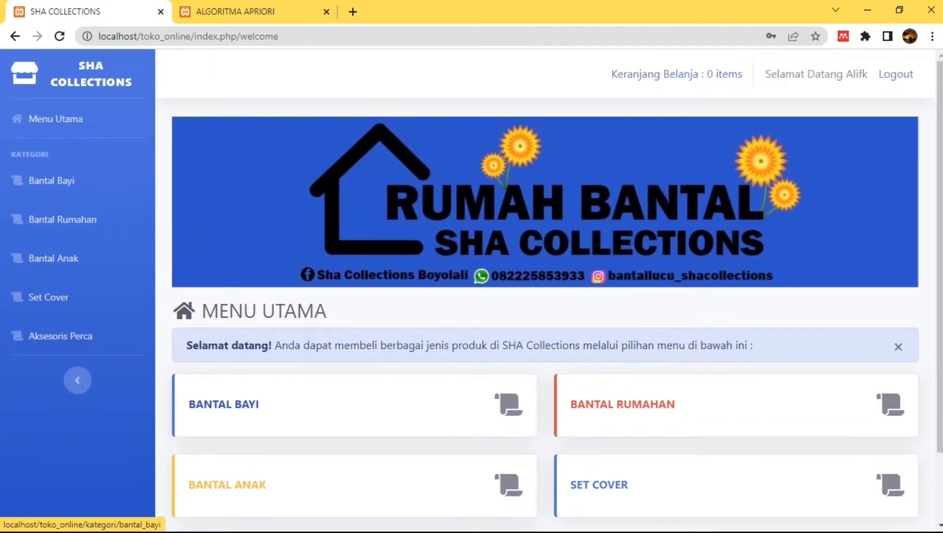
pyautogui.click(223, 404)
pyautogui.scroll(-2, 543, 296)
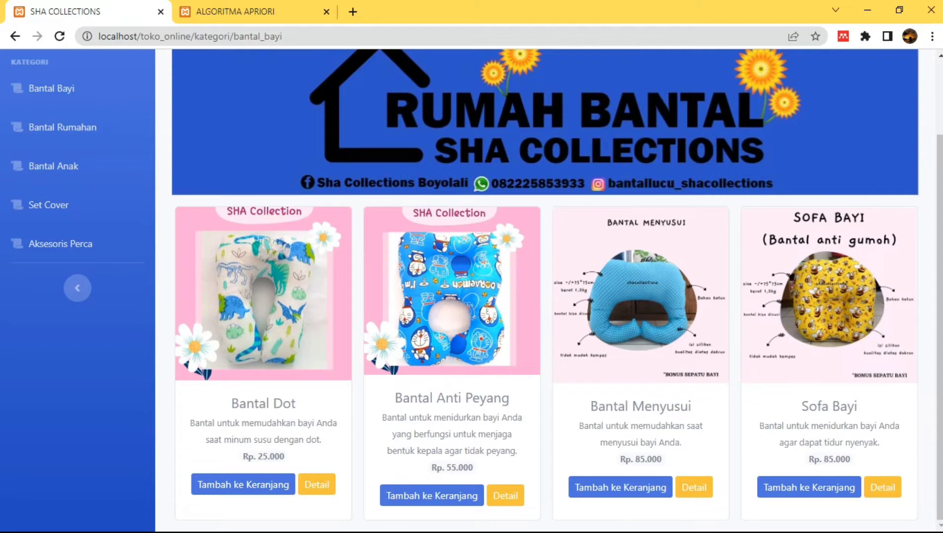
# Add Bantal Dot (Rp. 25.000) to the cart from its detail page
pyautogui.click(316, 484)
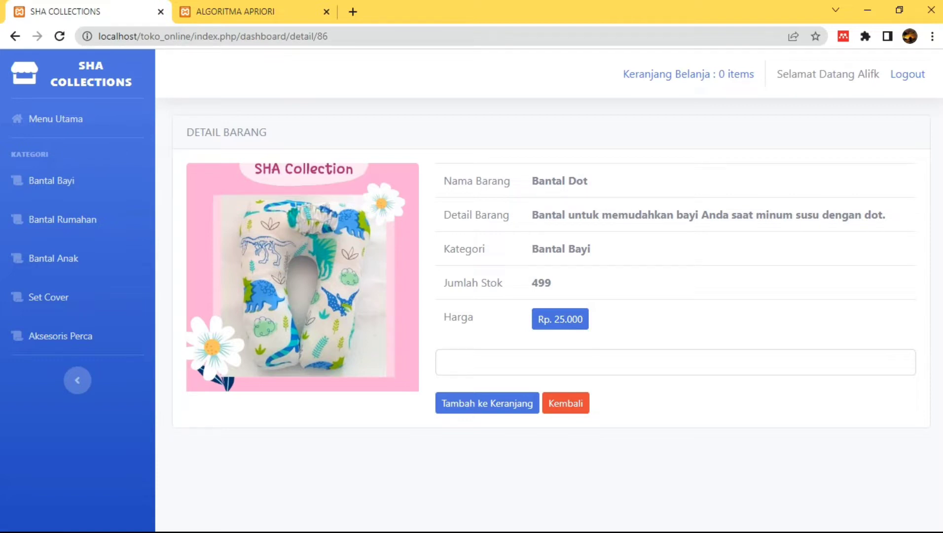
pyautogui.click(486, 403)
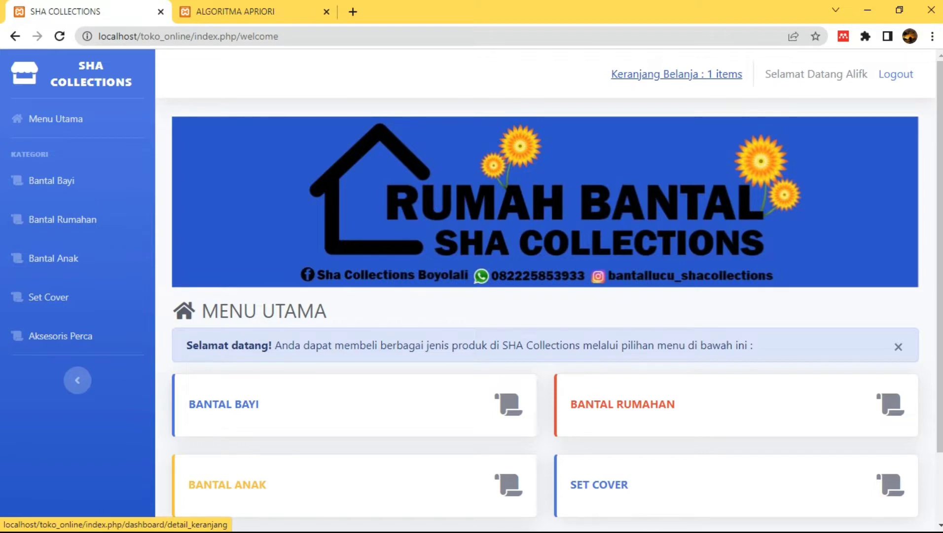
# Open the cart, which holds one Bantal Dot totalling Rp. 25.000
pyautogui.click(676, 74)
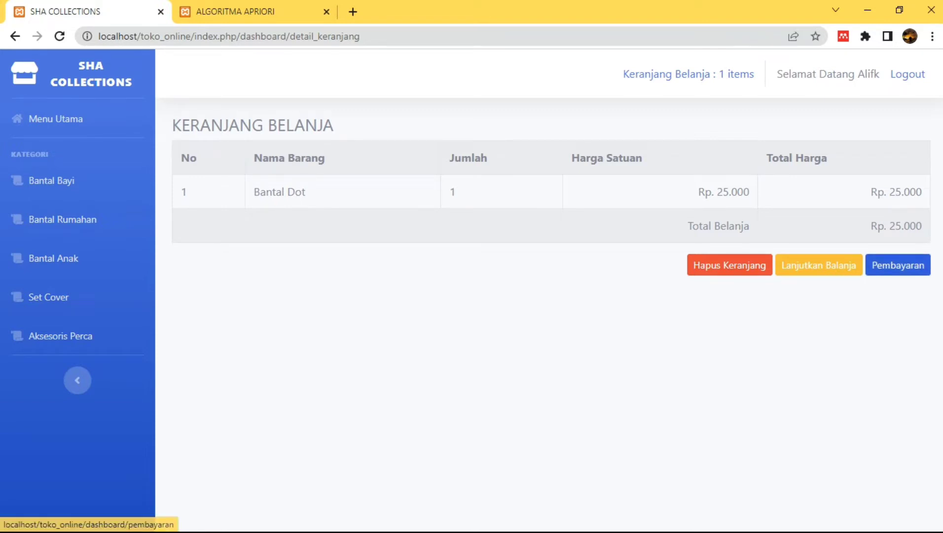
# Proceed to payment and fill in the buyer's full name, address and phone number from saved suggestions
pyautogui.click(898, 265)
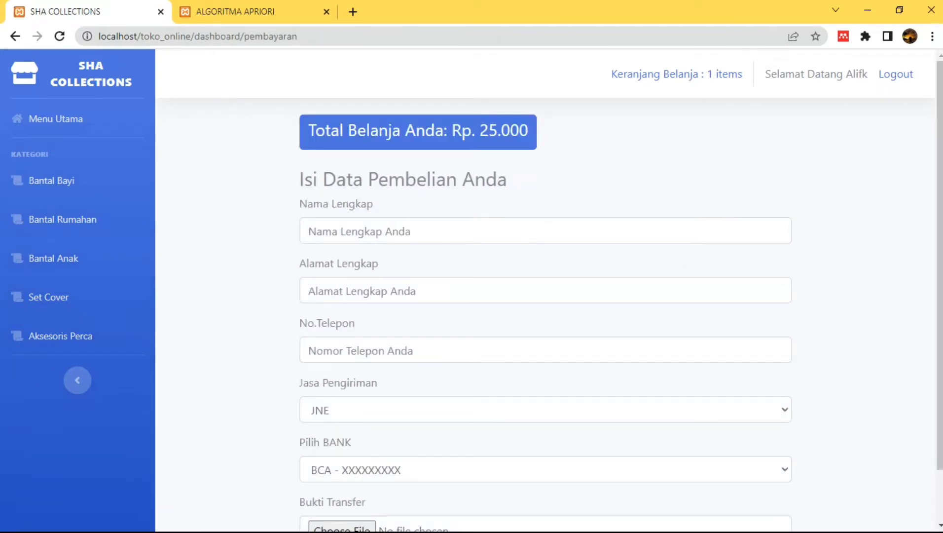
pyautogui.scroll(-2, 545, 291)
pyautogui.scroll(2, 545, 291)
pyautogui.click(408, 231)
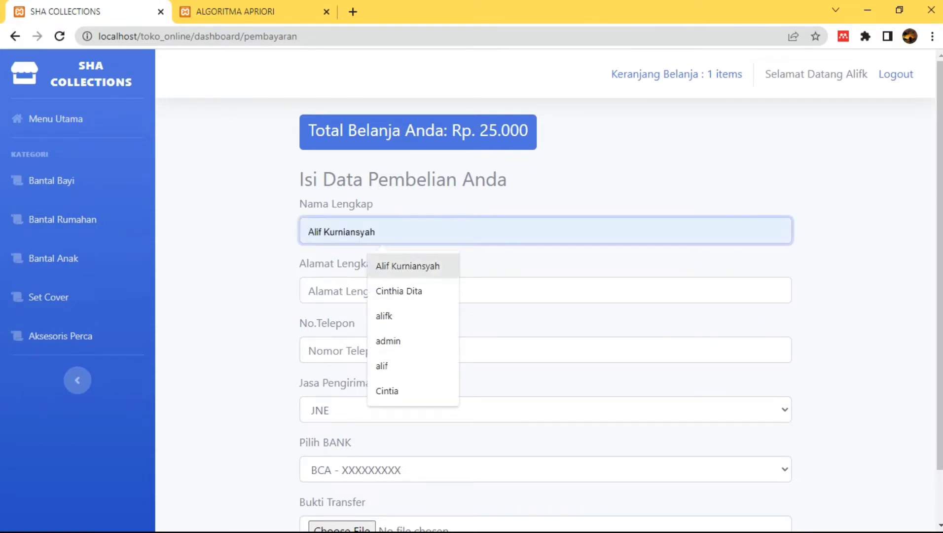
pyautogui.click(409, 265)
pyautogui.click(415, 291)
pyautogui.press('Down')
pyautogui.press('Return')
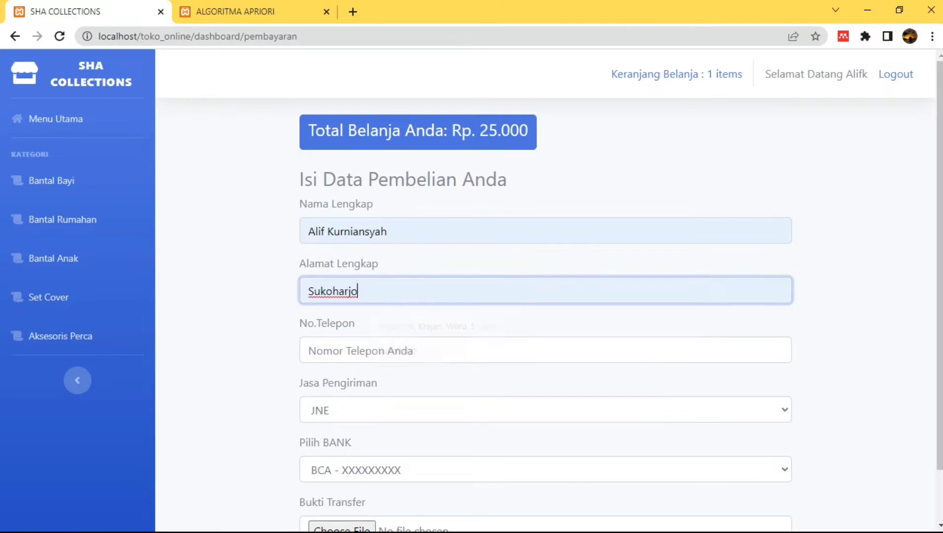
pyautogui.press('Tab')
pyautogui.press('Down')
pyautogui.press('Down')
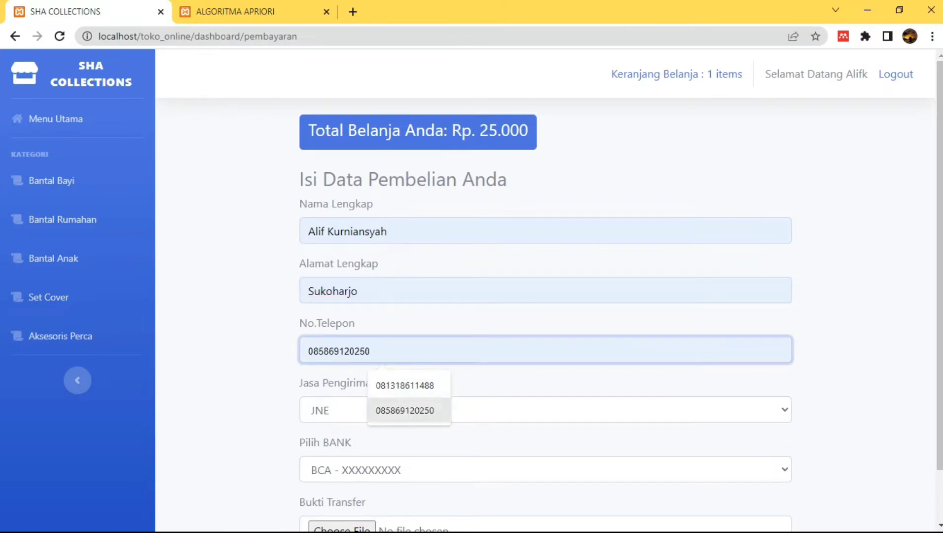
pyautogui.press('Up')
pyautogui.press('Return')
# Choose JNE shipping and BCA as the bank, and open the Bukti Transfer file picker
pyautogui.scroll(-1, 477, 291)
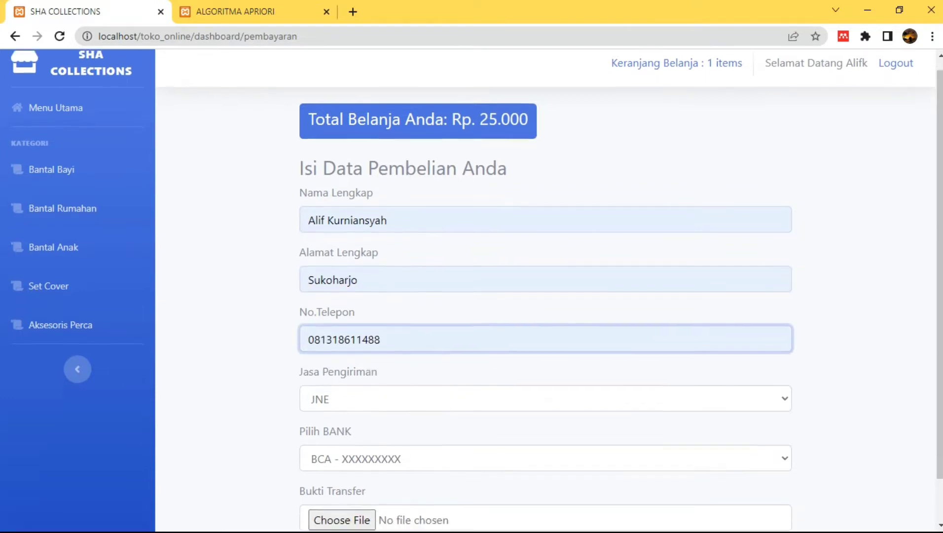
pyautogui.press('Tab')
pyautogui.hotkey('alt', 'Down')
pyautogui.press('Return')
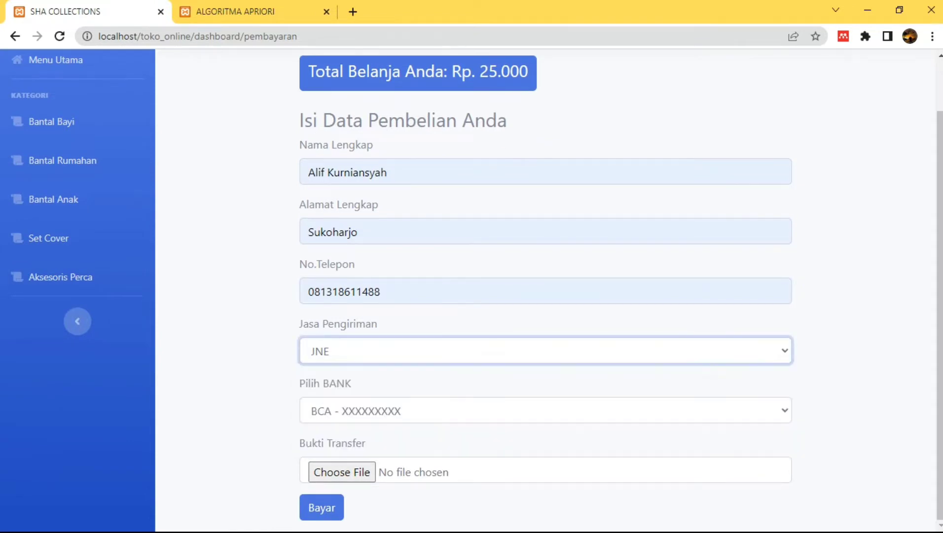
pyautogui.press('Tab')
pyautogui.hotkey('alt', 'Down')
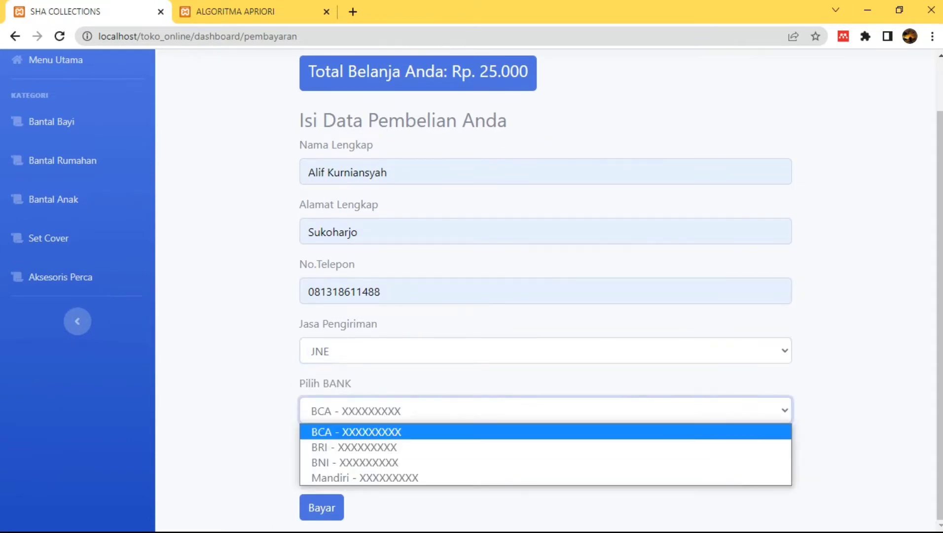
pyautogui.press('Down')
pyautogui.press('Down')
pyautogui.press('Up')
pyautogui.press('Up')
pyautogui.press('Return')
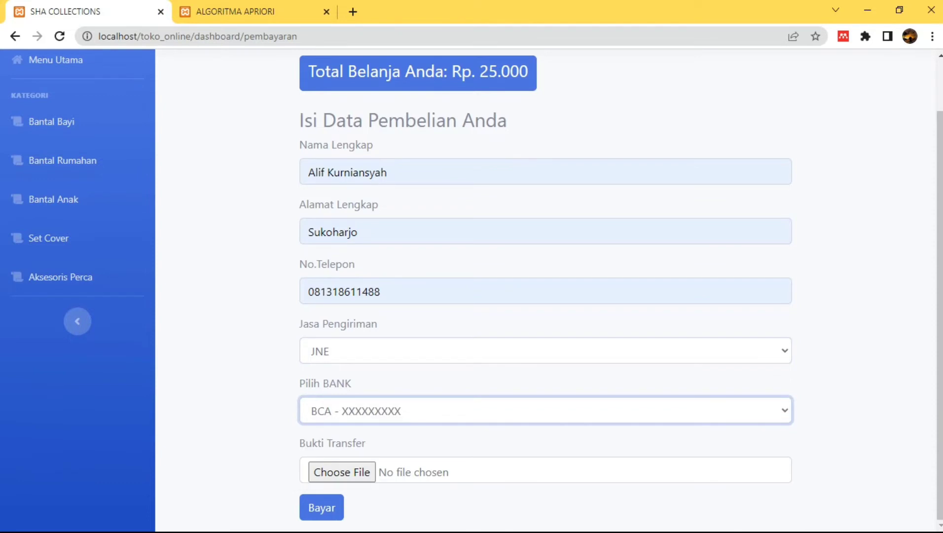
pyautogui.press('Tab')
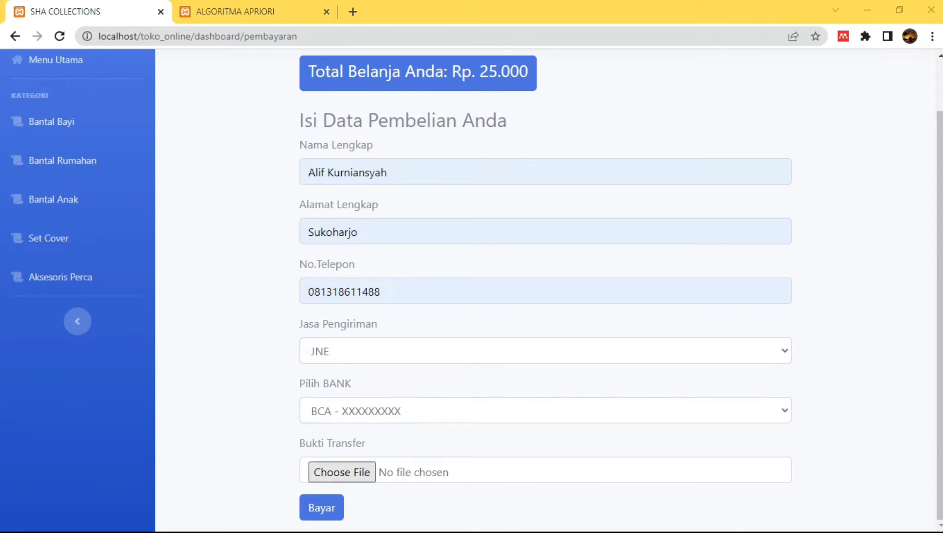
pyautogui.press('space')
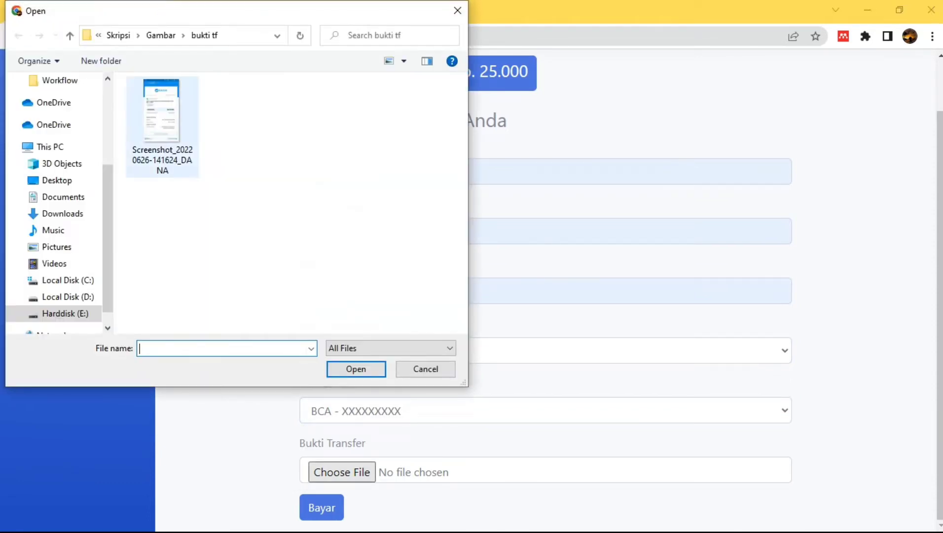
# Attach the payment screenshot as transfer proof and submit the payment with Bayar
pyautogui.click(162, 127)
pyautogui.click(356, 369)
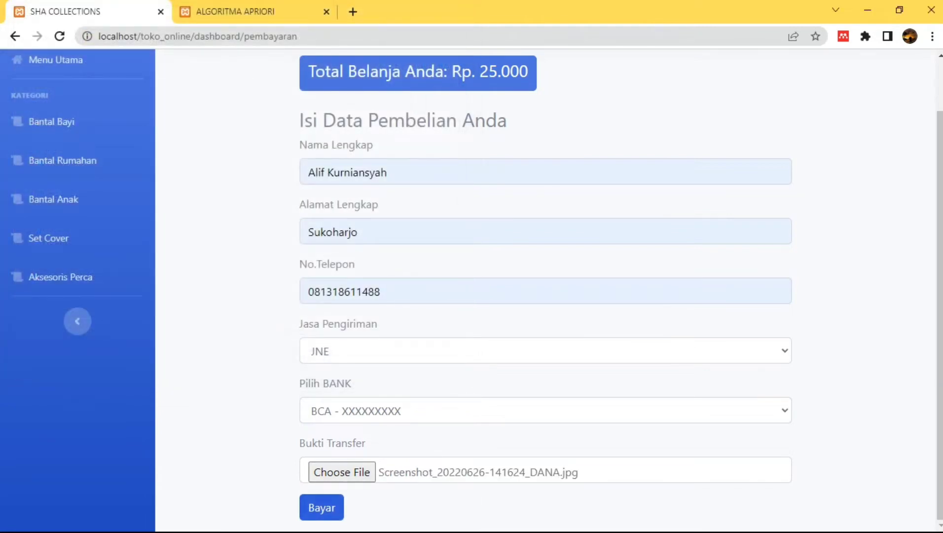
pyautogui.click(322, 508)
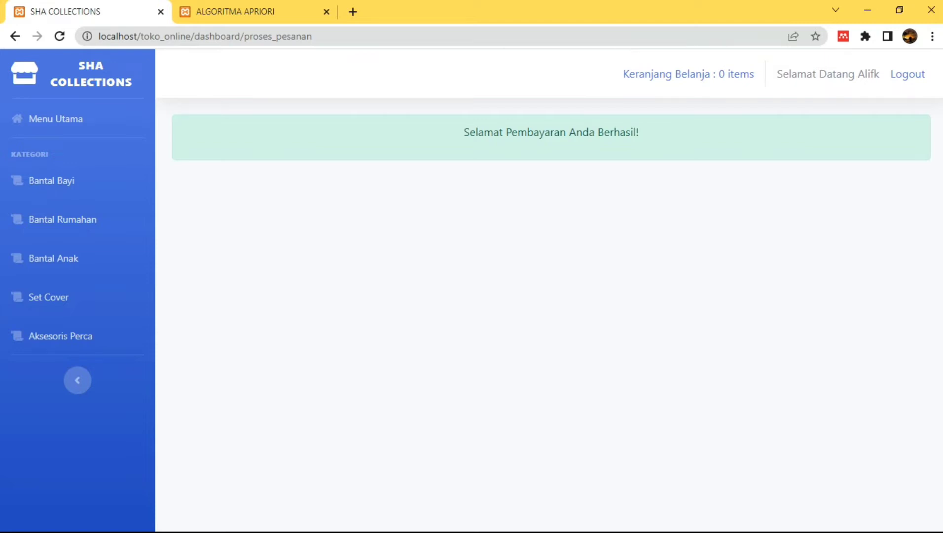
# Log out of the shop and switch to the Algoritma Apriori browser tab
pyautogui.click(907, 74)
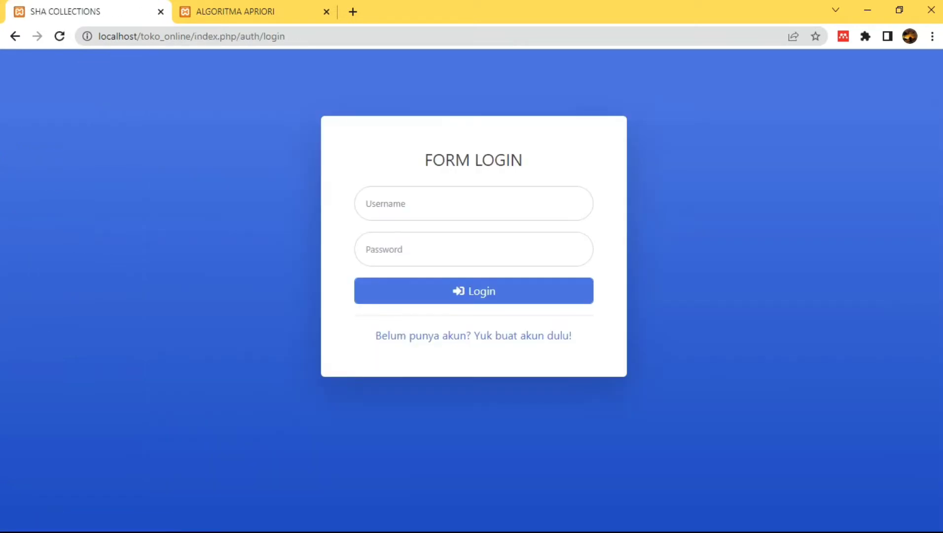
pyautogui.hotkey('ctrl', 'Tab')
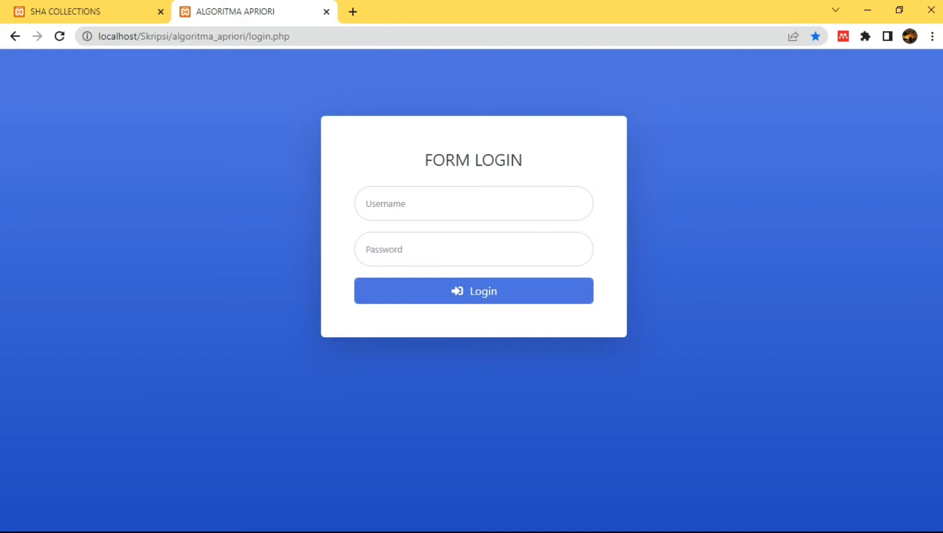
# Log in to Algoritma Apriori with the administrator username and password
pyautogui.click(474, 204)
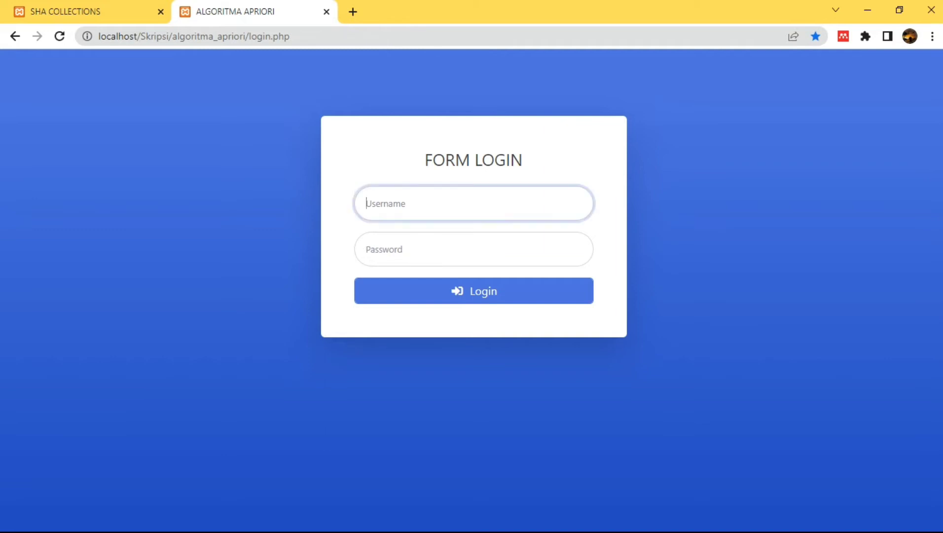
pyautogui.write('admin')
pyautogui.click(474, 249)
pyautogui.write('admin')
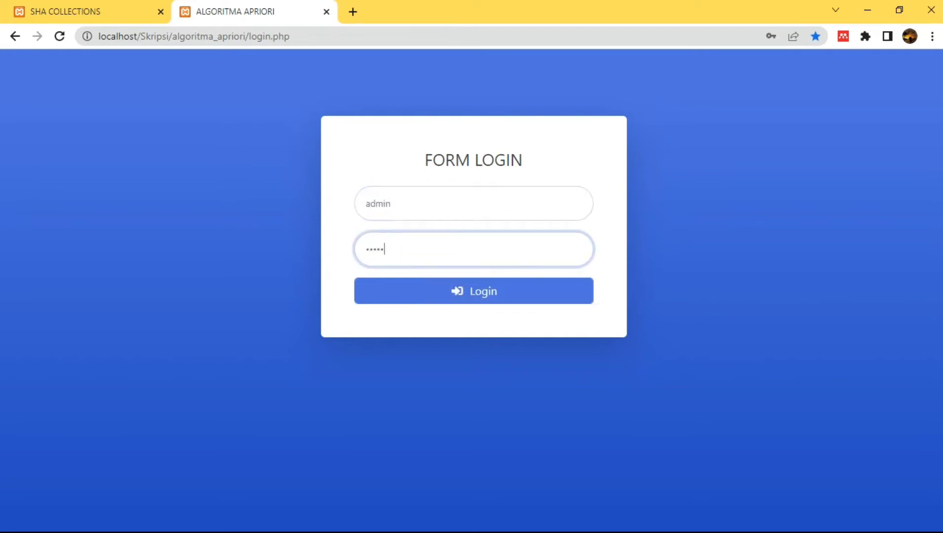
pyautogui.press('Return')
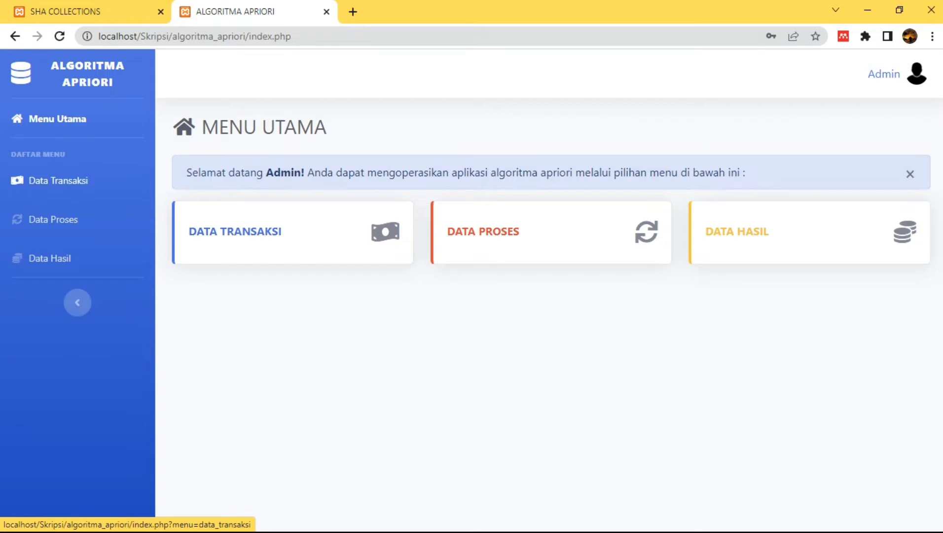
# Open Data Transaksi and scroll through the transactions starting from 01/01/2022
pyautogui.click(58, 180)
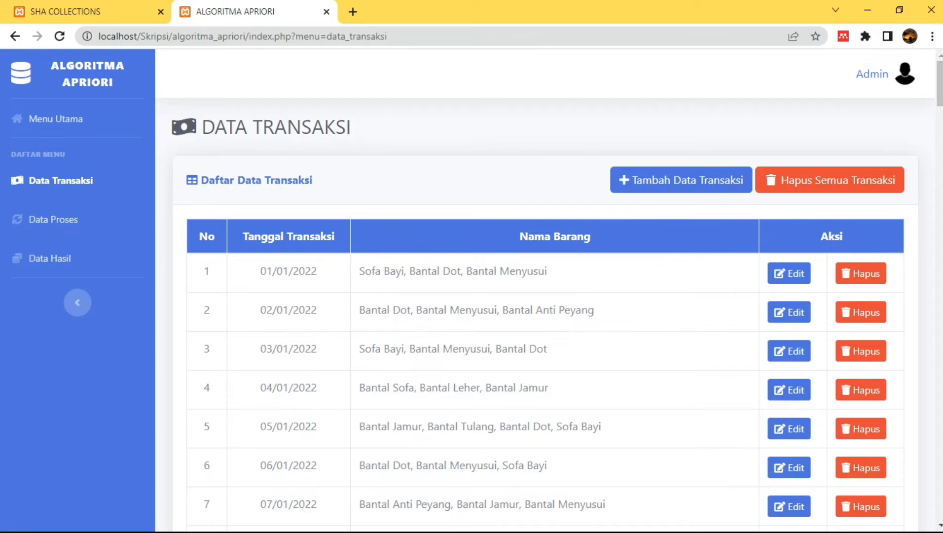
pyautogui.scroll(-2, 543, 296)
pyautogui.scroll(2, 543, 296)
pyautogui.scroll(-15, 543, 296)
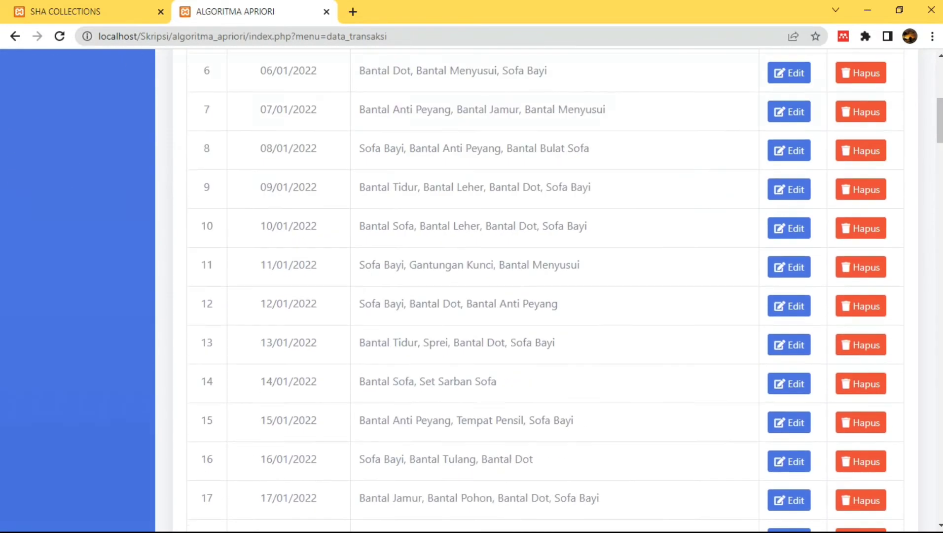
pyautogui.scroll(12, 543, 296)
pyautogui.scroll(3, 543, 296)
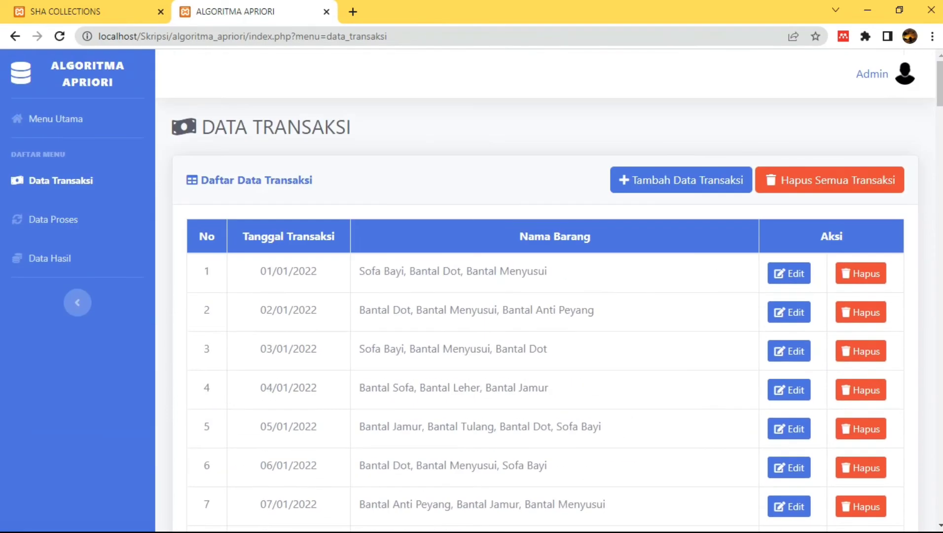
pyautogui.scroll(-20, 543, 296)
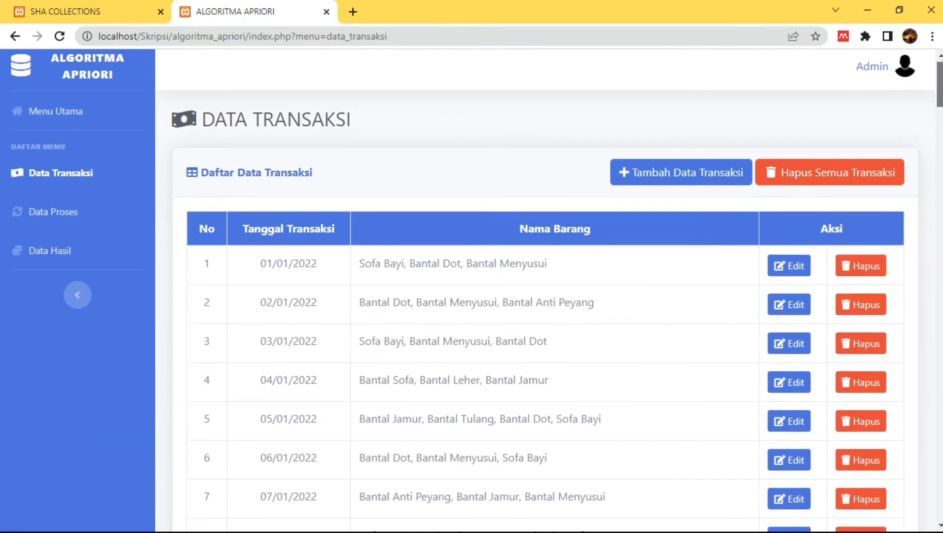
pyautogui.scroll(20, 542, 296)
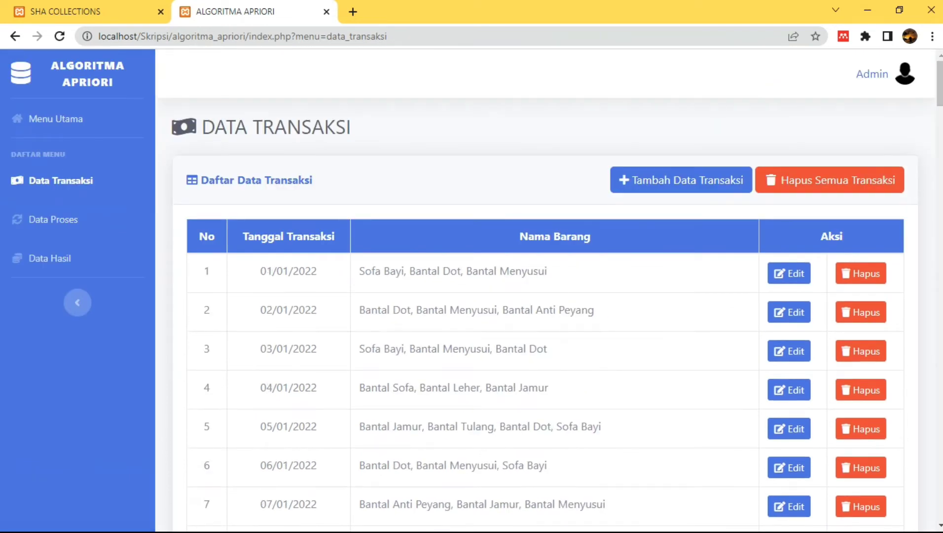
# Preview the add and edit transaction forms without saving, then go to Data Proses
pyautogui.click(682, 179)
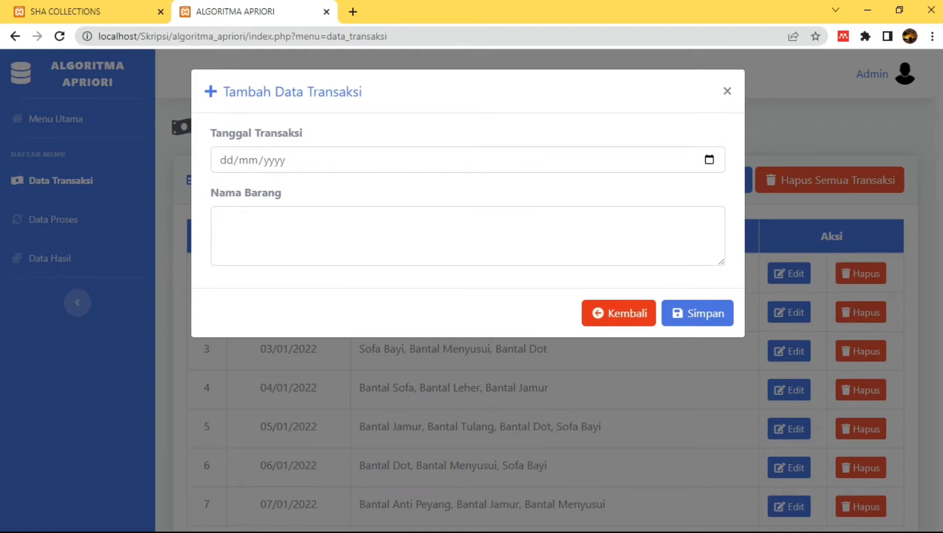
pyautogui.click(619, 313)
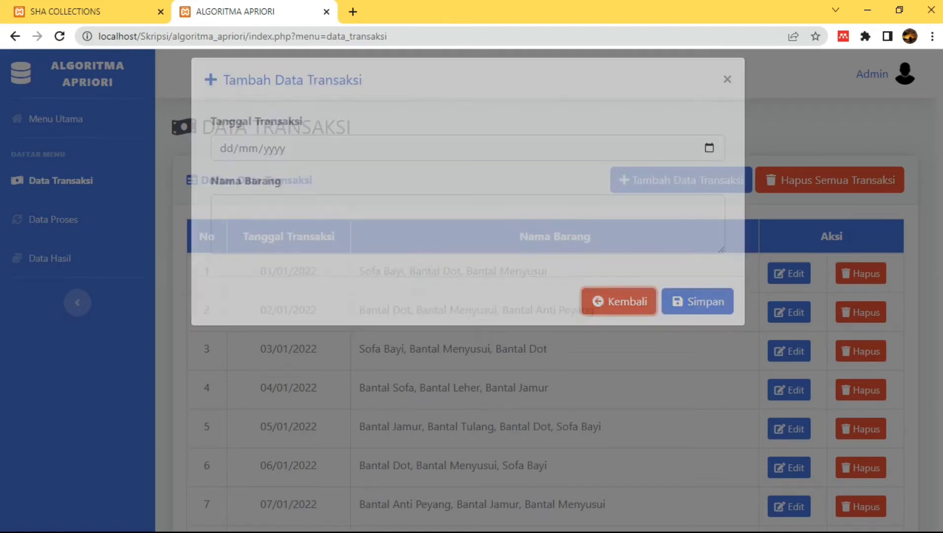
pyautogui.click(789, 273)
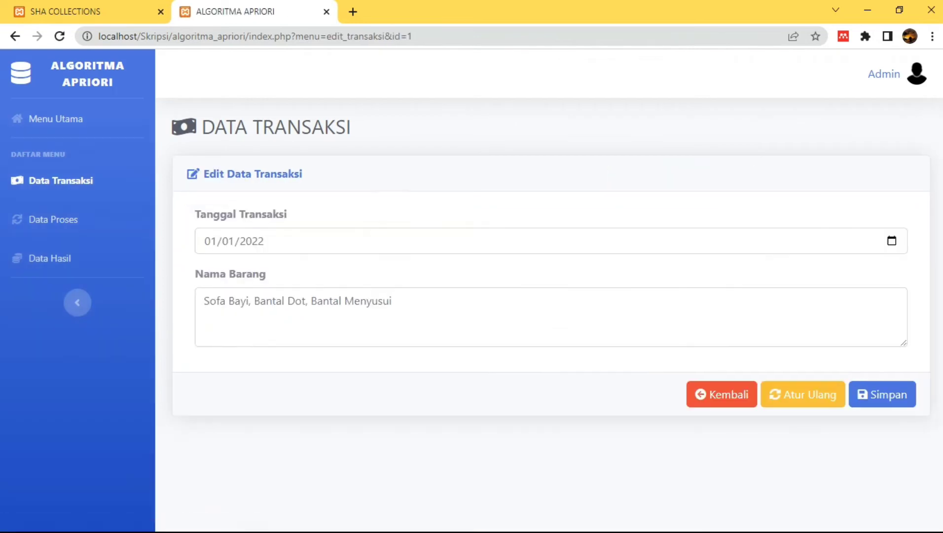
pyautogui.click(722, 394)
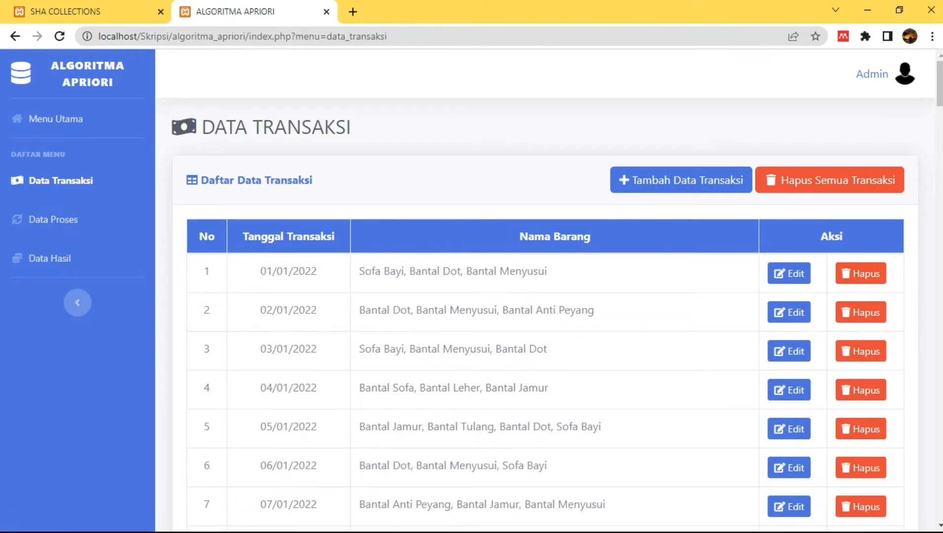
pyautogui.click(55, 219)
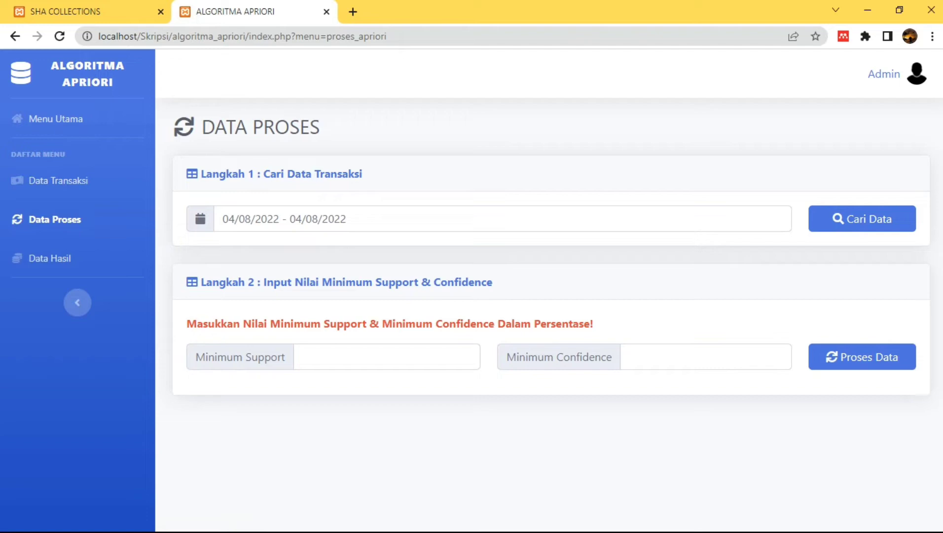
# Start the date range at 1 January 2022
pyautogui.click(346, 219)
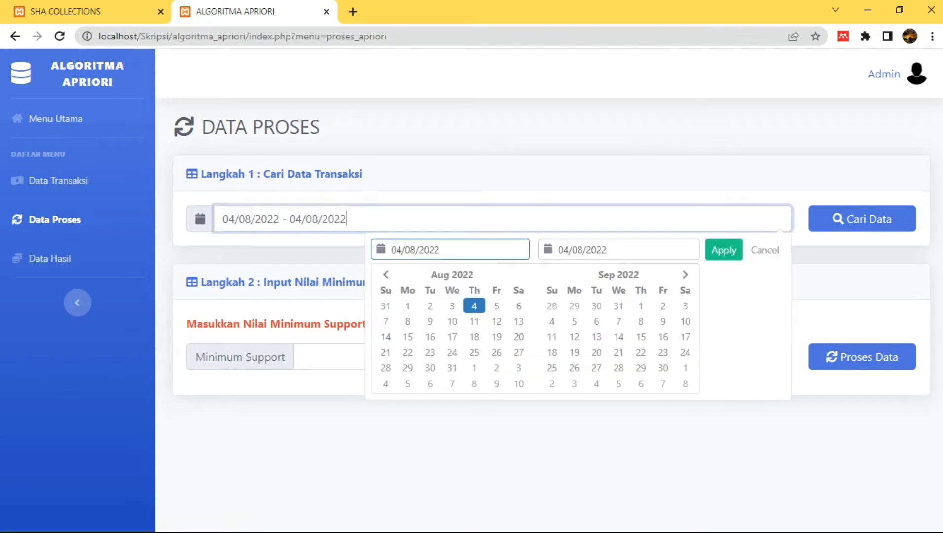
pyautogui.click(386, 274)
pyautogui.click(386, 274)
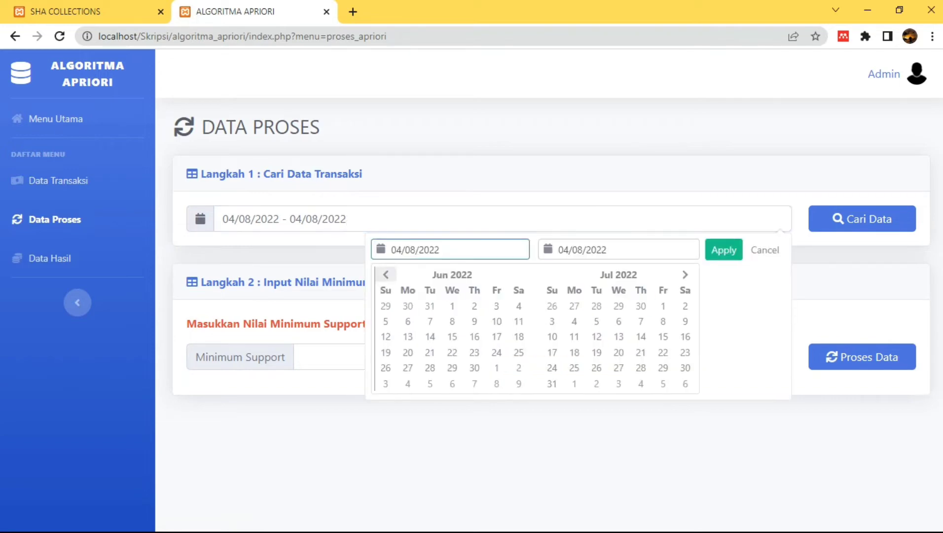
pyautogui.click(386, 275)
pyautogui.click(386, 274)
pyautogui.click(386, 274)
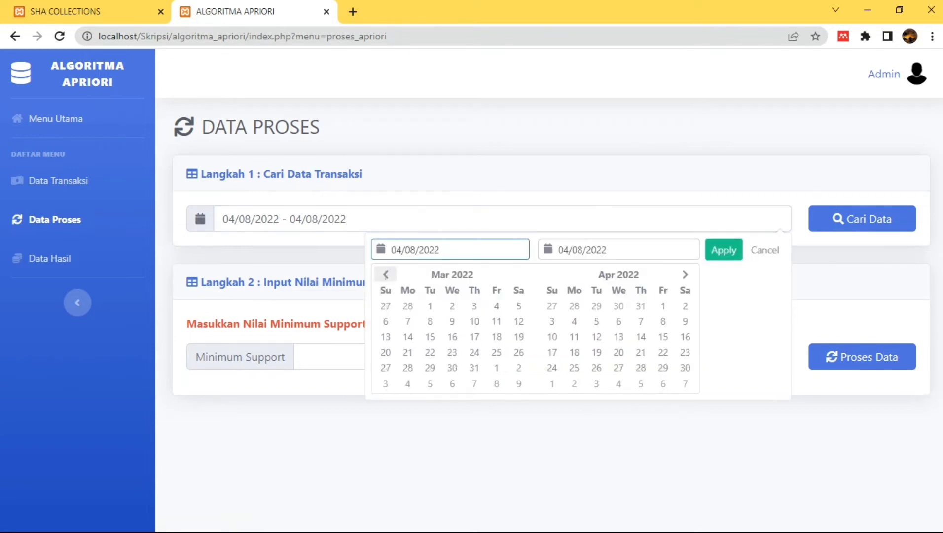
pyautogui.click(386, 274)
pyautogui.click(386, 275)
pyautogui.click(519, 306)
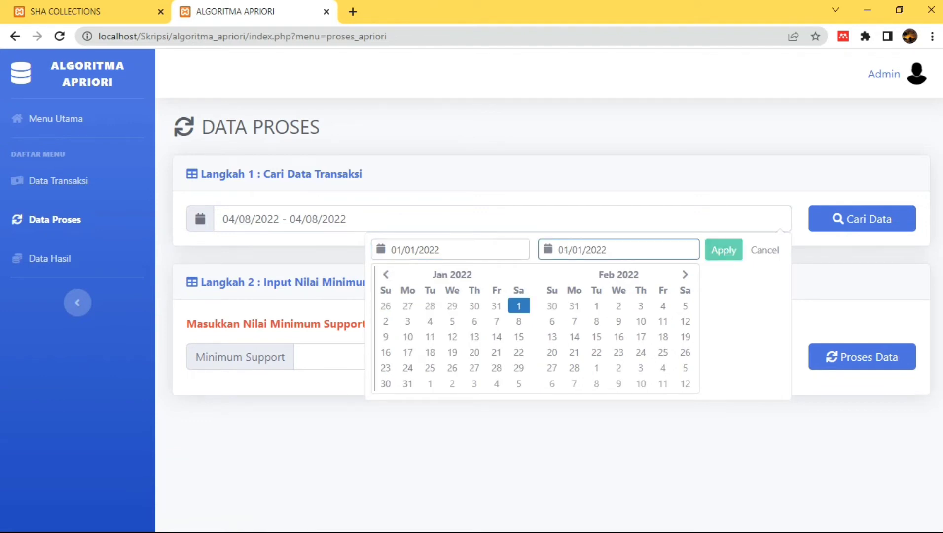
# End the range at 30 April 2022, apply it, and search those transactions
pyautogui.click(685, 274)
pyautogui.click(685, 275)
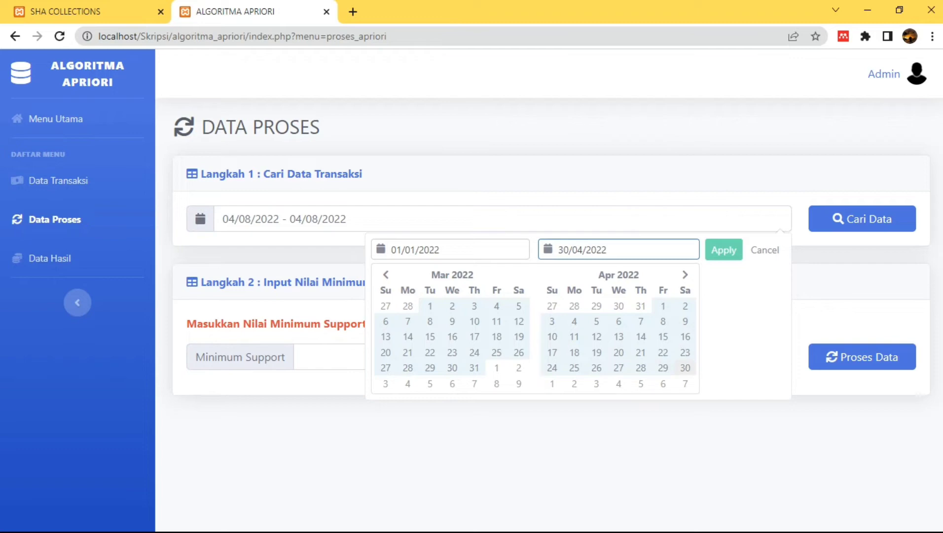
pyautogui.click(686, 367)
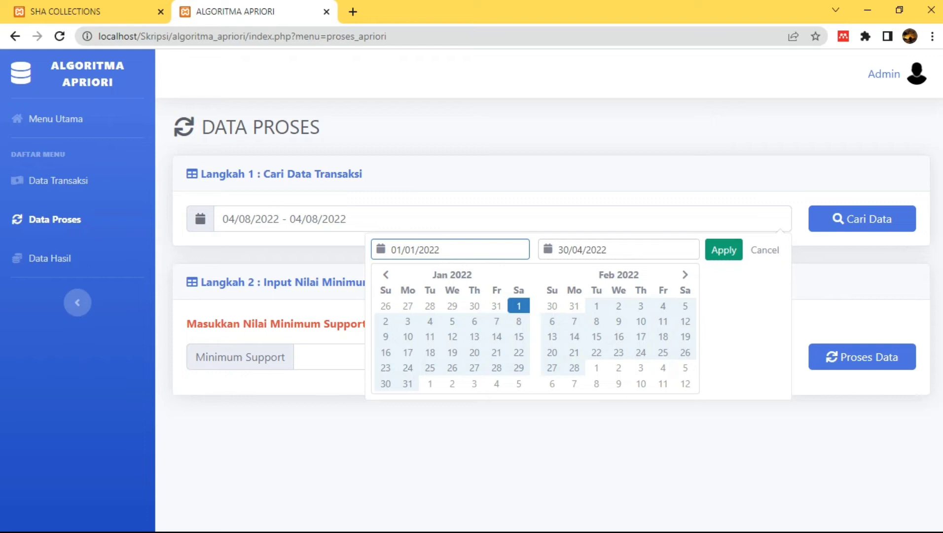
pyautogui.click(724, 250)
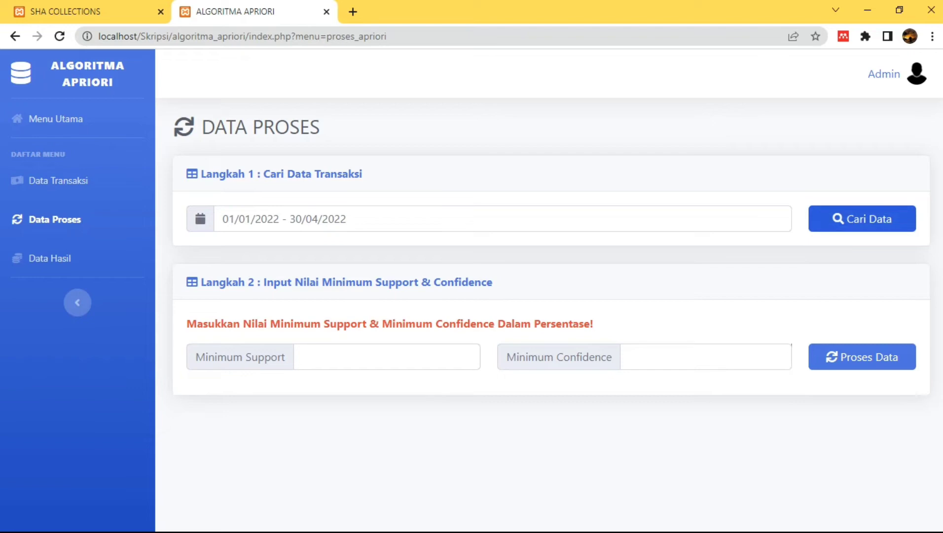
pyautogui.click(863, 219)
# Enter minimum support 10 and minimum confidence 60, then run Proses Data
pyautogui.scroll(-8, 862, 218)
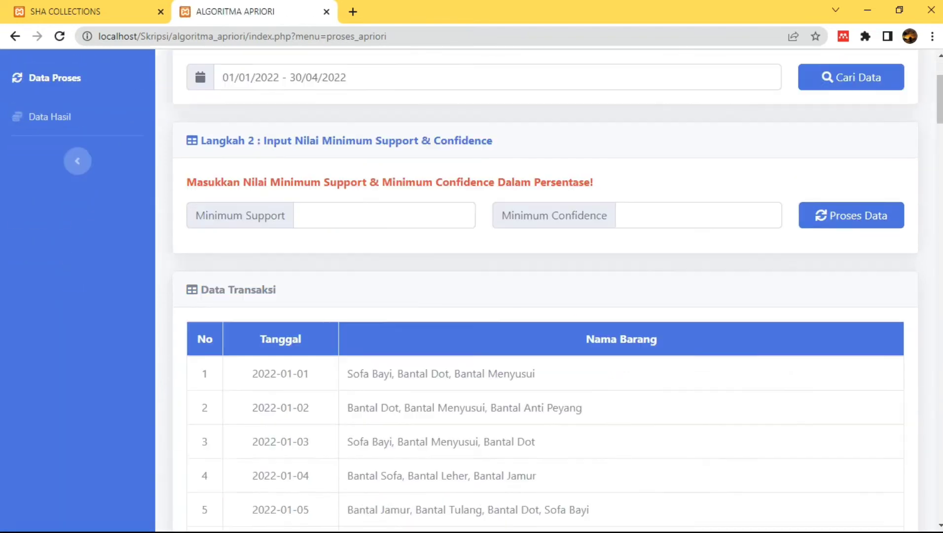
pyautogui.scroll(3, 545, 291)
pyautogui.scroll(-20, 546, 291)
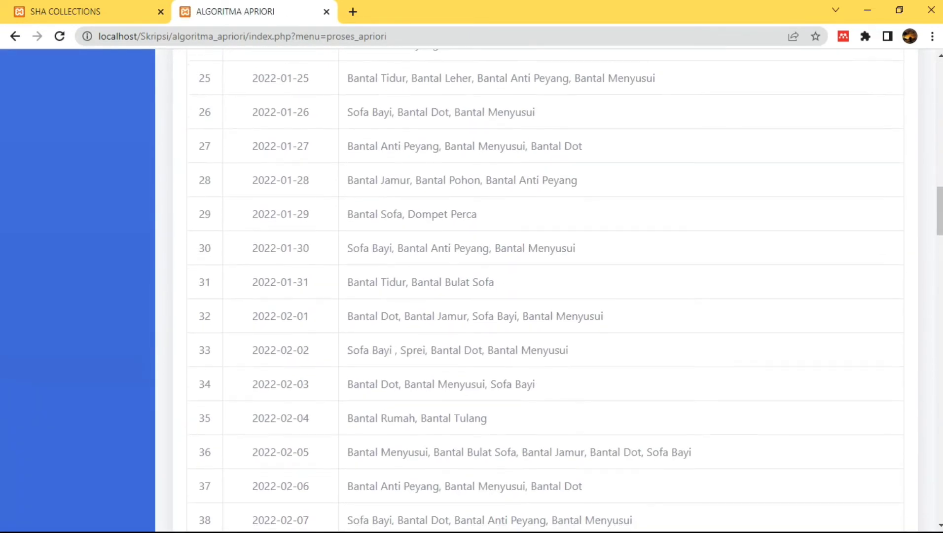
pyautogui.scroll(-20, 545, 291)
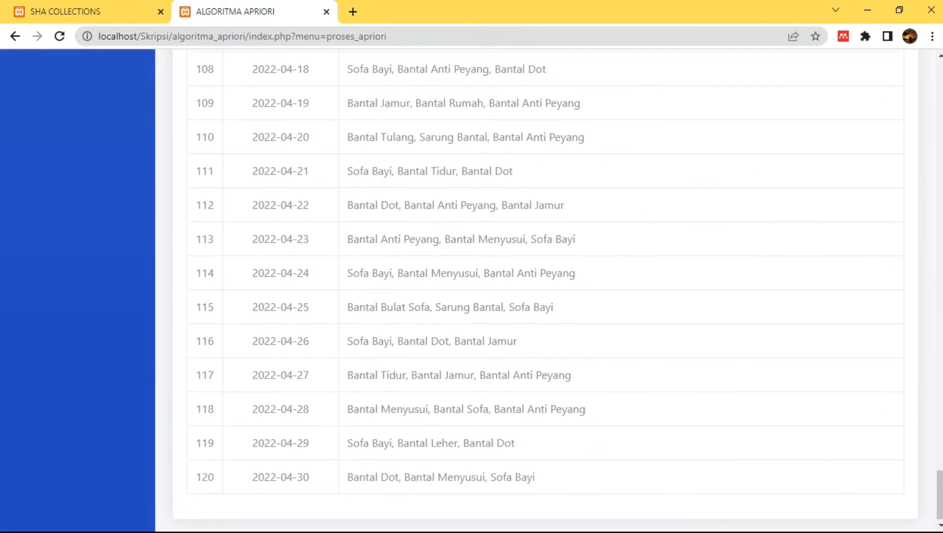
pyautogui.scroll(20, 545, 291)
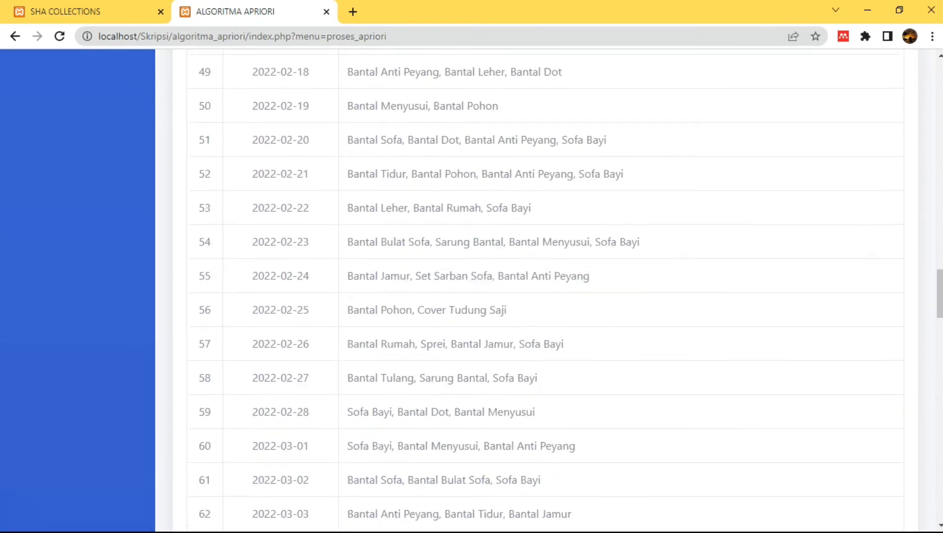
pyautogui.scroll(20, 545, 291)
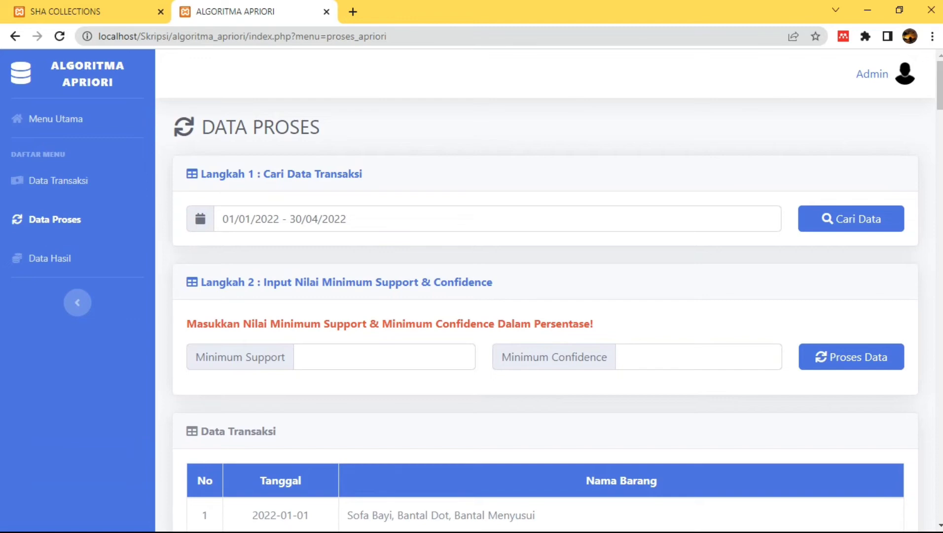
pyautogui.click(385, 357)
pyautogui.write('10')
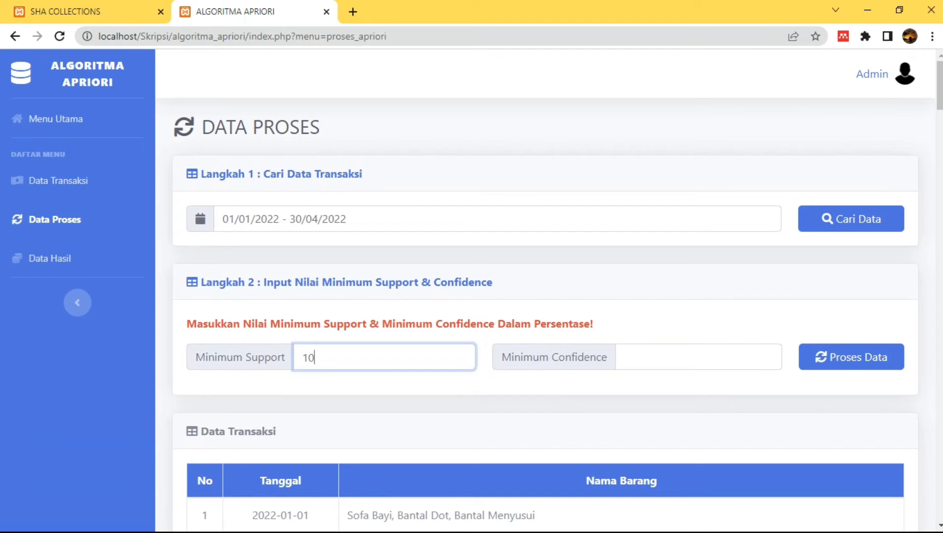
pyautogui.click(699, 356)
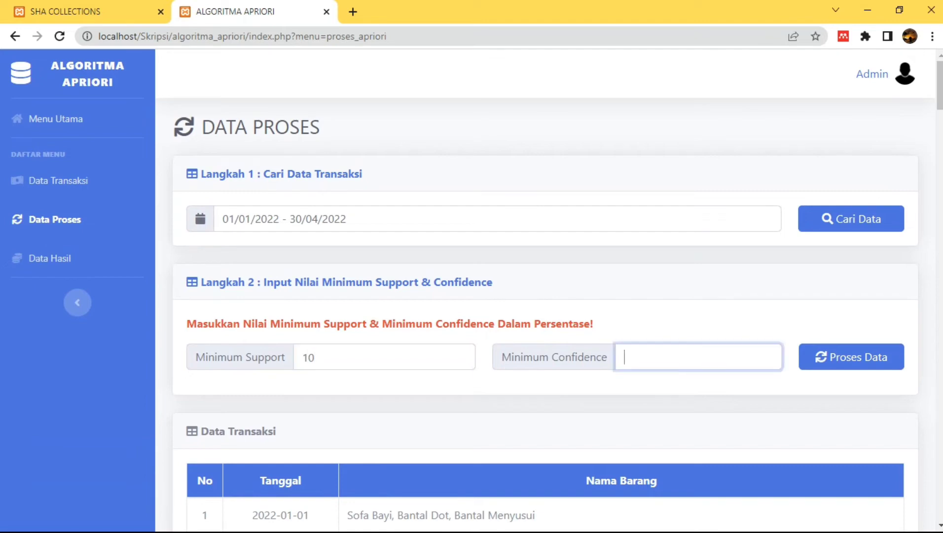
pyautogui.write('60')
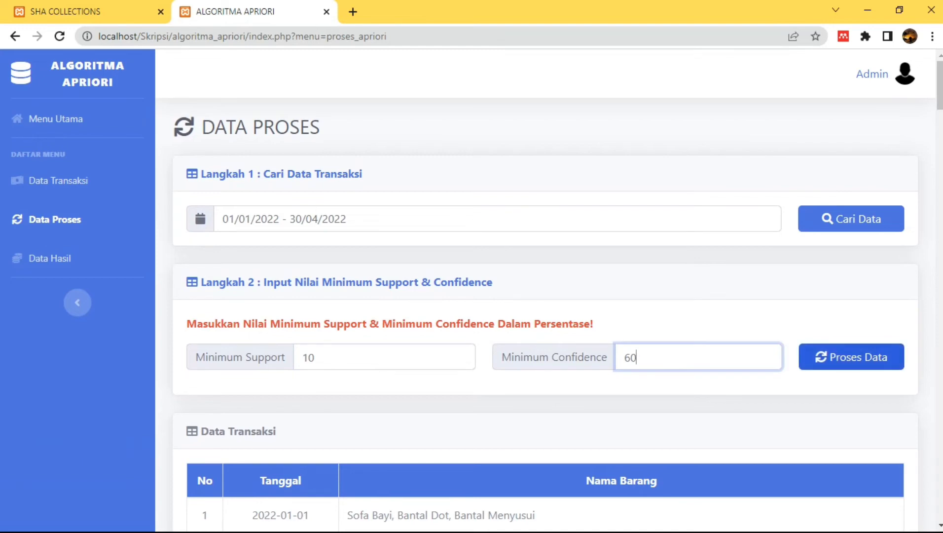
pyautogui.click(852, 357)
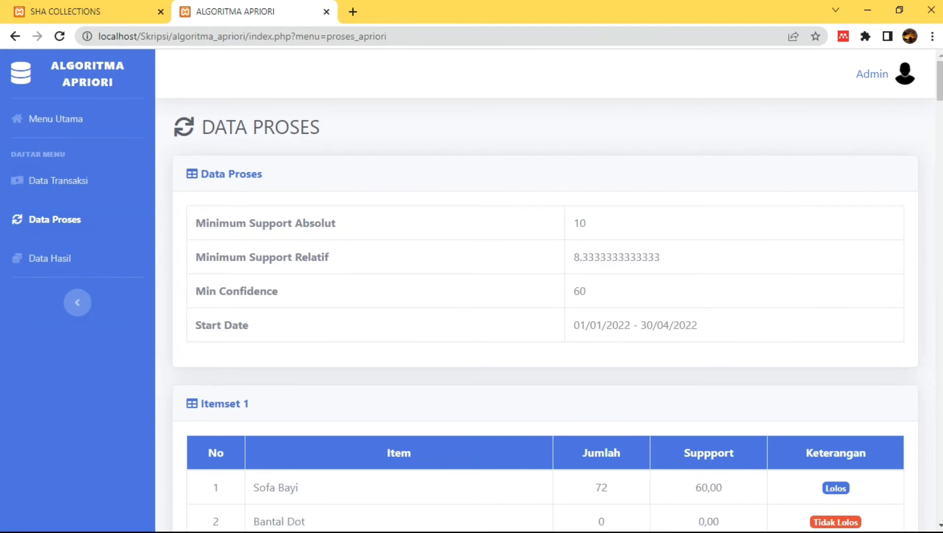
# Review the itemset, confidence and four association rule tables, then open Data Hasil
pyautogui.scroll(-2, 545, 291)
pyautogui.scroll(-1, 545, 291)
pyautogui.scroll(3, 546, 291)
pyautogui.scroll(-4, 545, 291)
pyautogui.scroll(-20, 545, 291)
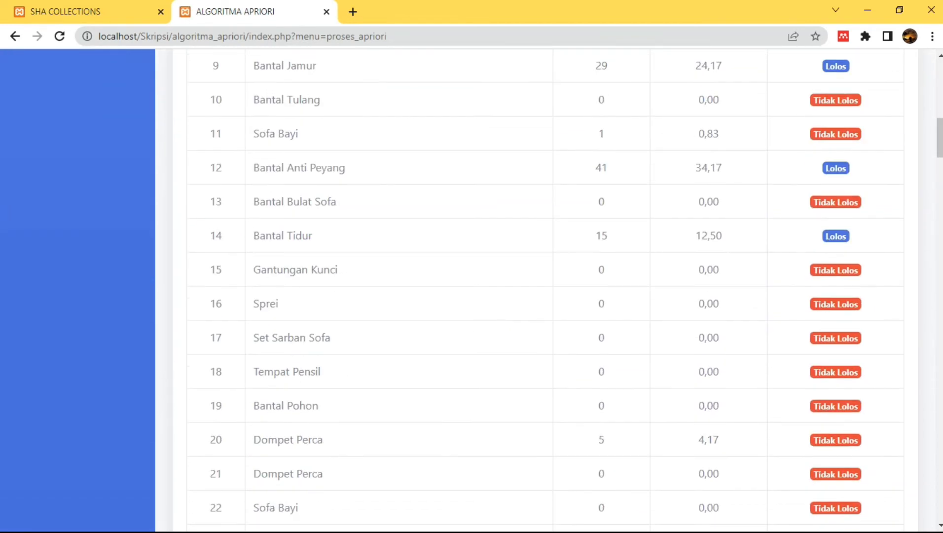
pyautogui.scroll(-20, 545, 291)
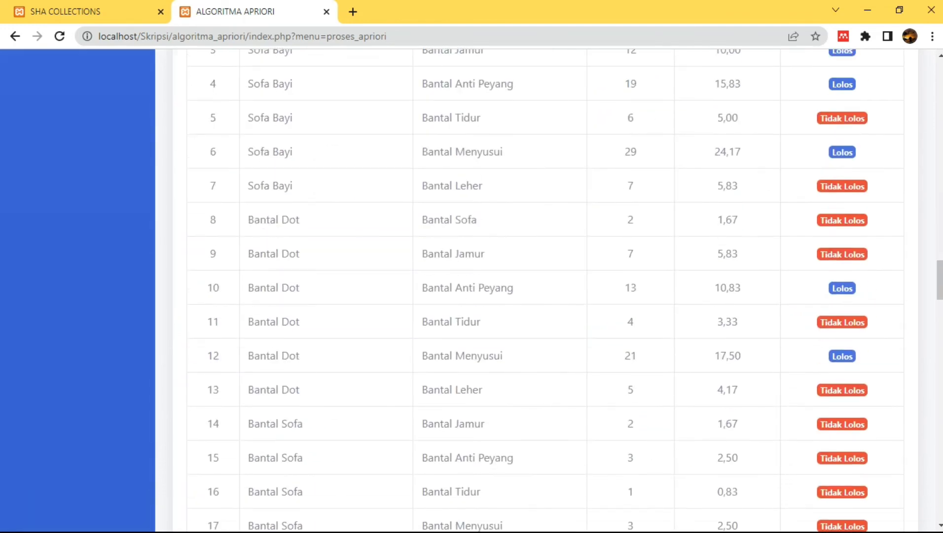
pyautogui.scroll(-15, 546, 291)
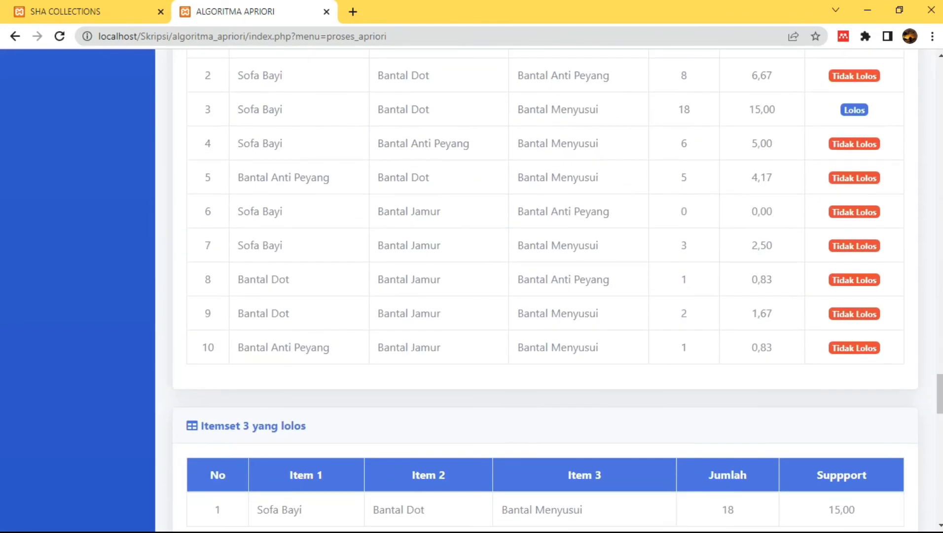
pyautogui.scroll(-2, 546, 291)
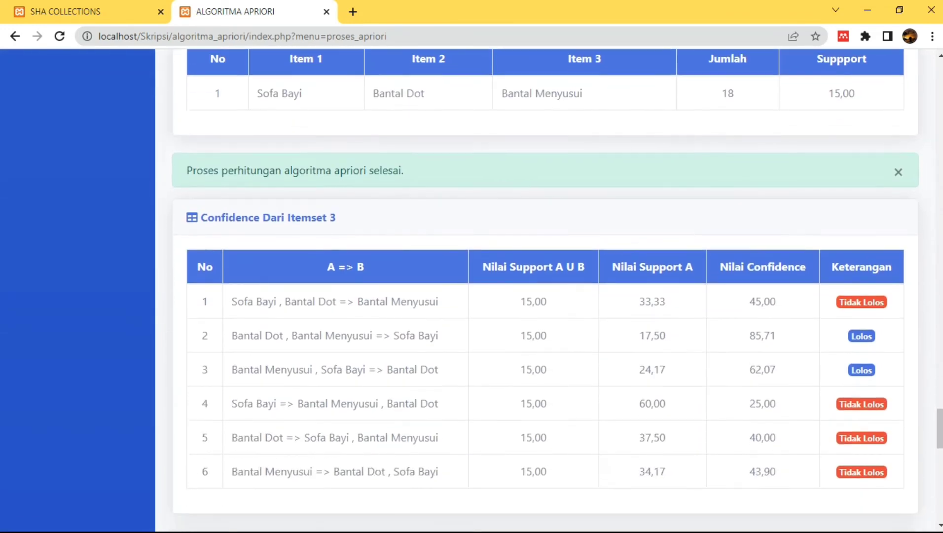
pyautogui.scroll(-20, 545, 291)
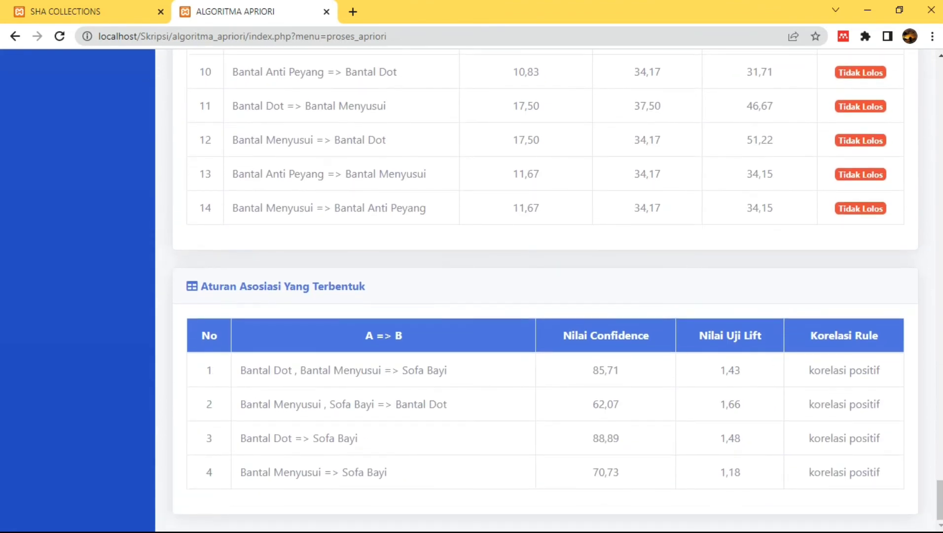
pyautogui.scroll(20, 546, 291)
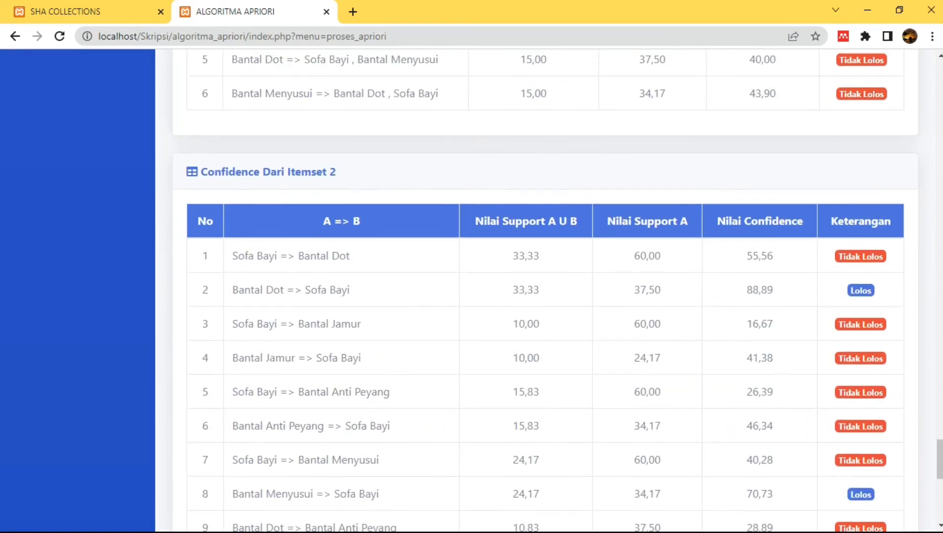
pyautogui.scroll(20, 545, 291)
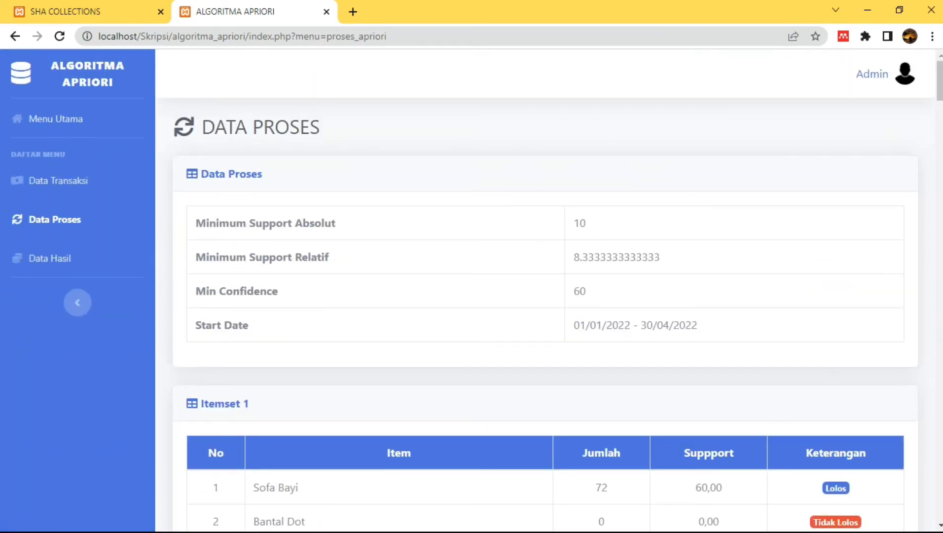
pyautogui.click(49, 258)
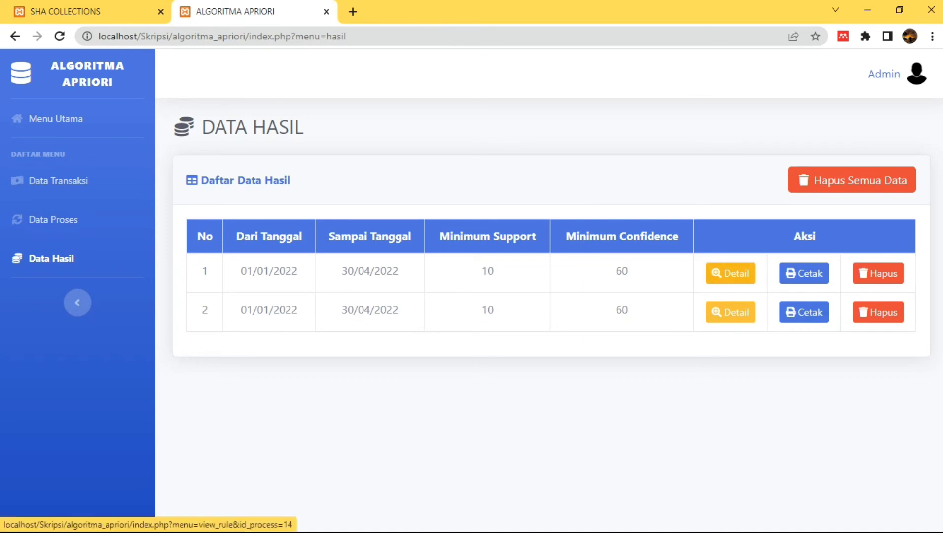
pyautogui.click(730, 273)
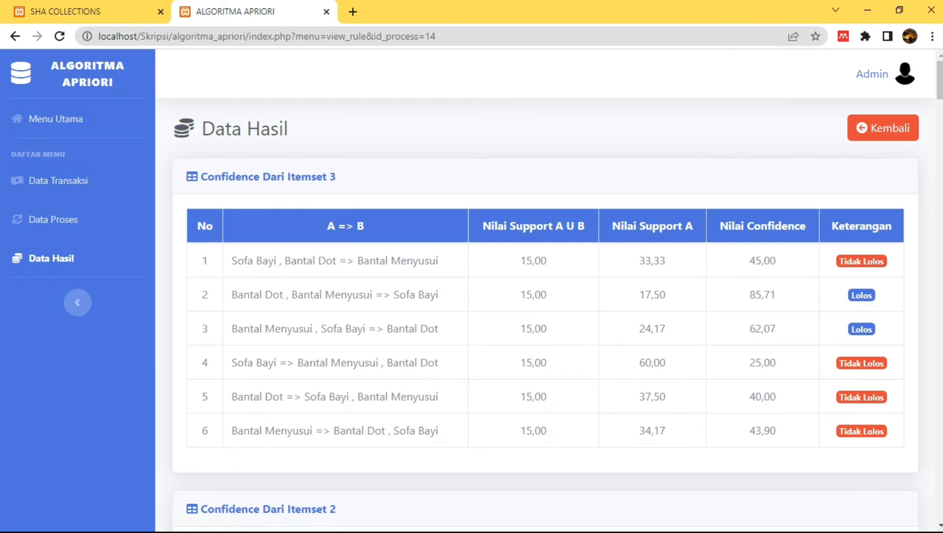
pyautogui.scroll(-3, 545, 296)
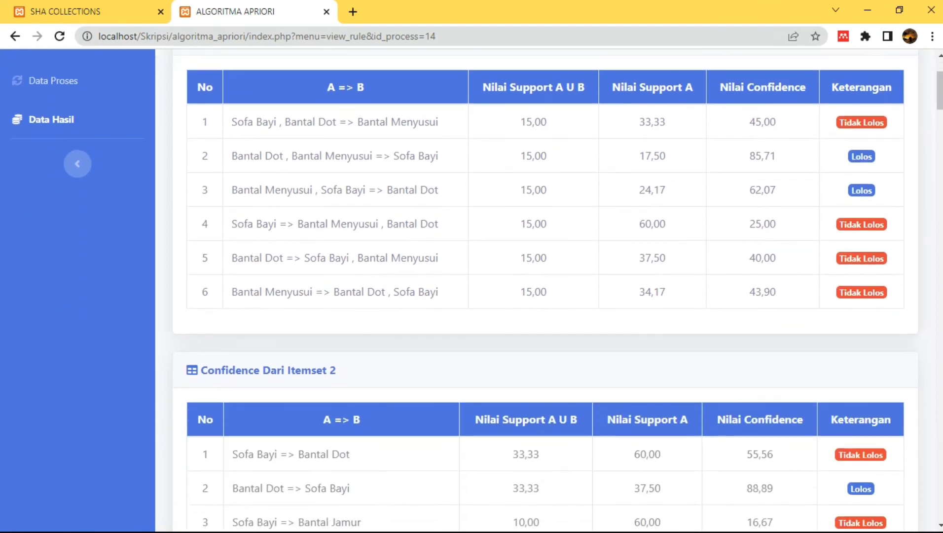
pyautogui.scroll(-9, 545, 288)
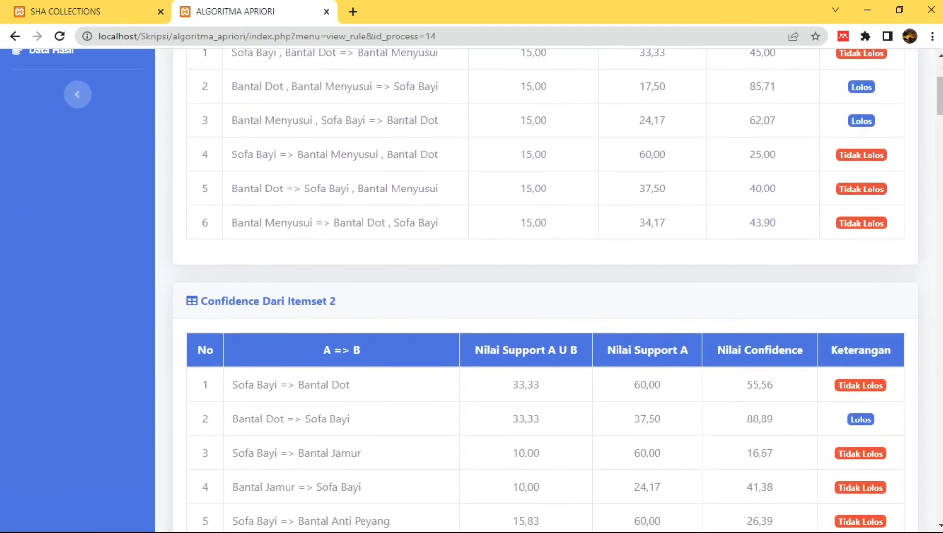
pyautogui.scroll(-20, 545, 289)
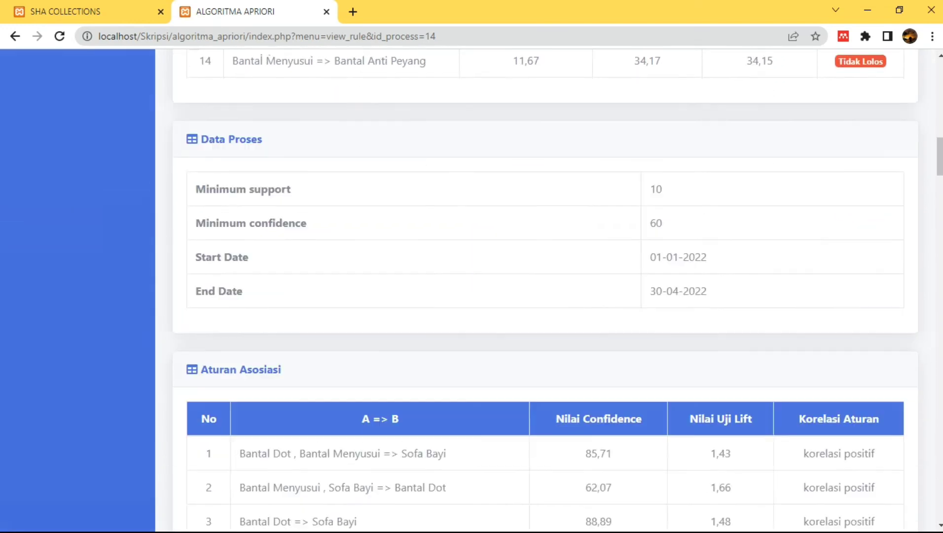
pyautogui.scroll(5, 545, 289)
pyautogui.scroll(-3, 545, 289)
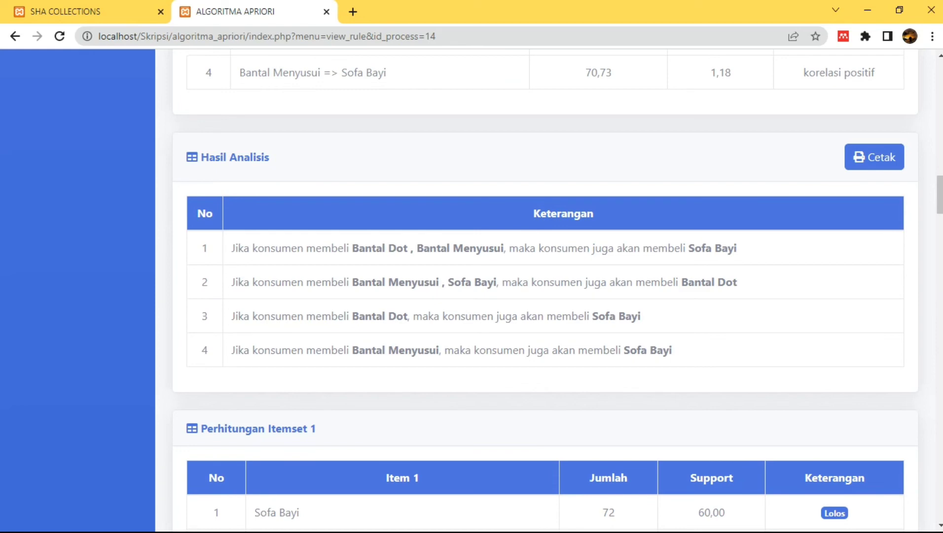
pyautogui.scroll(13, 545, 288)
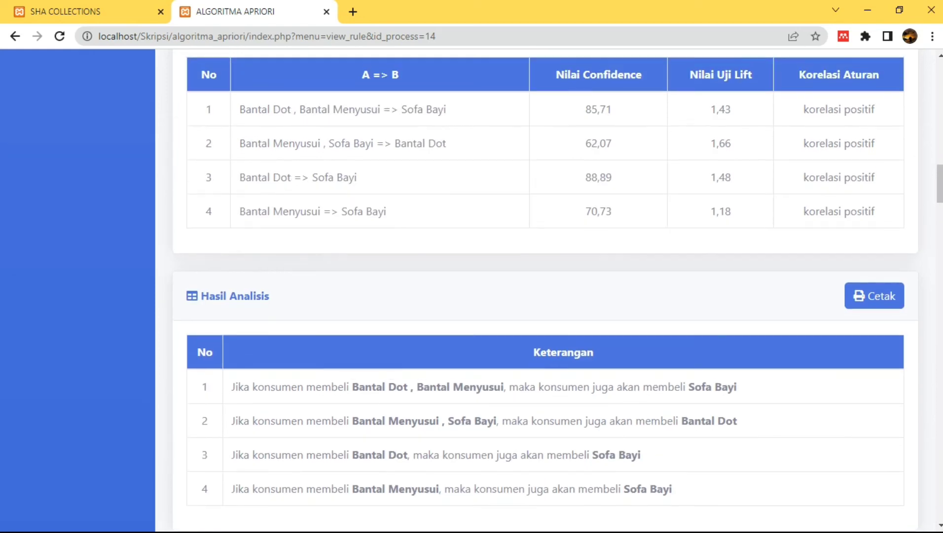
pyautogui.scroll(10, 545, 289)
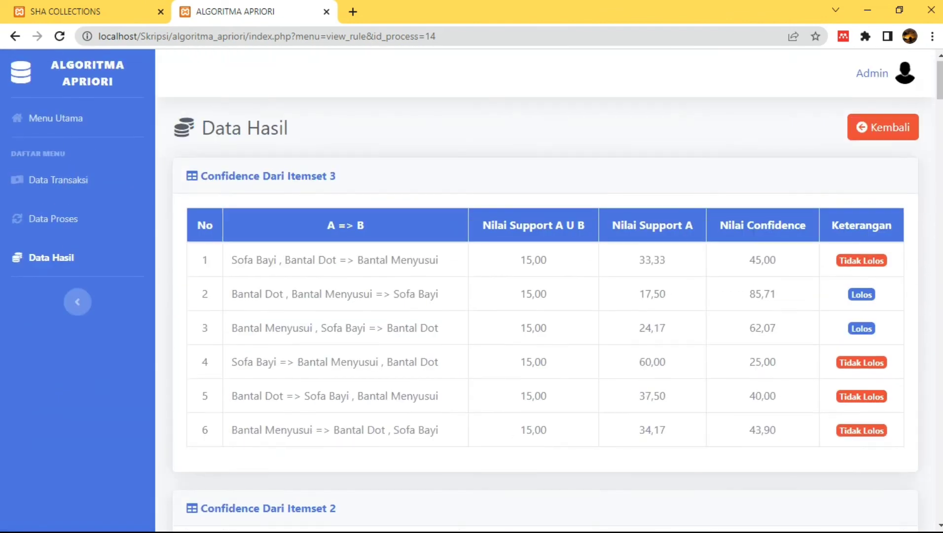
pyautogui.click(882, 127)
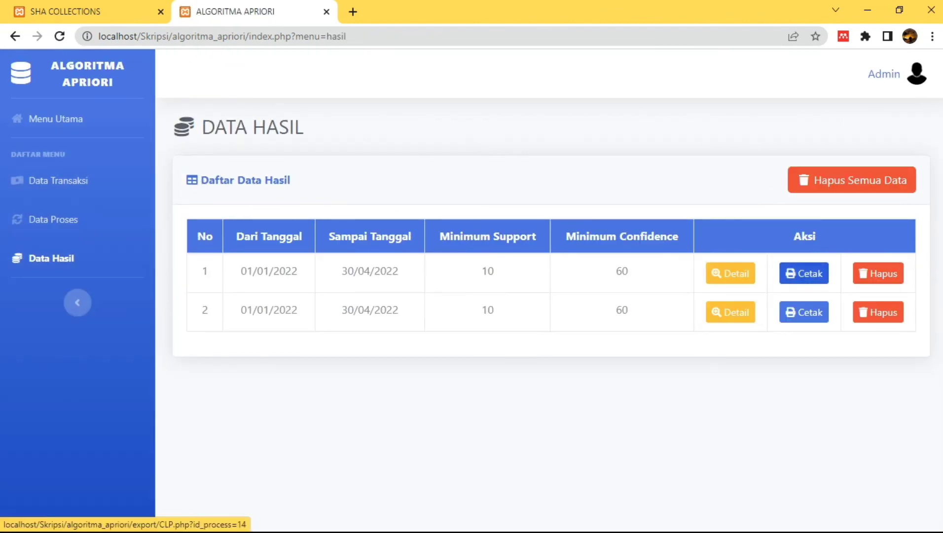
# Print the first result's Laporan Hasil Analisis PDF, close it, and log out of admin
pyautogui.click(804, 273)
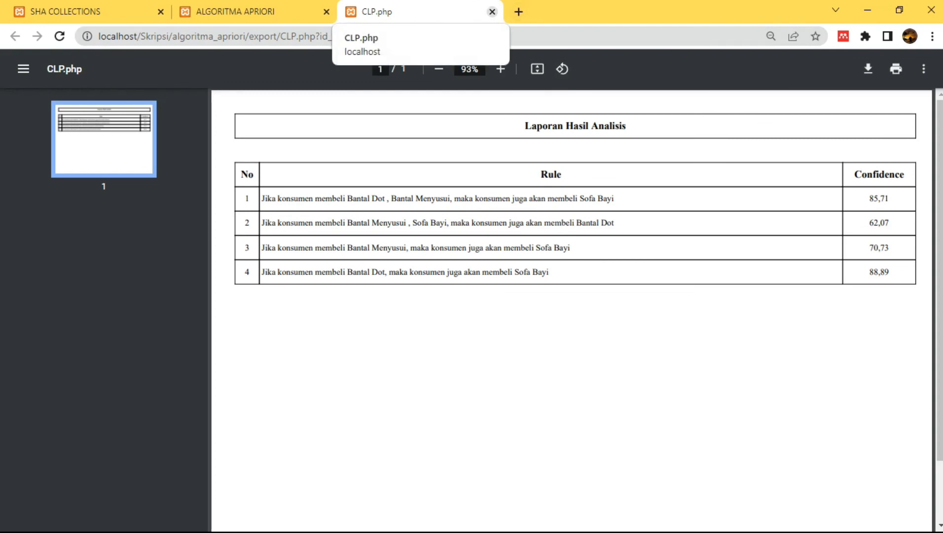
pyautogui.click(492, 11)
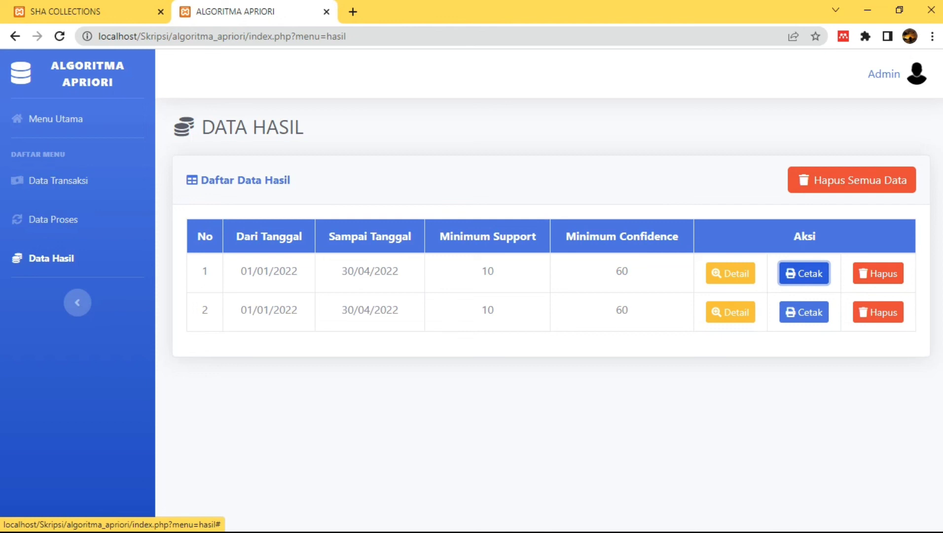
pyautogui.click(888, 74)
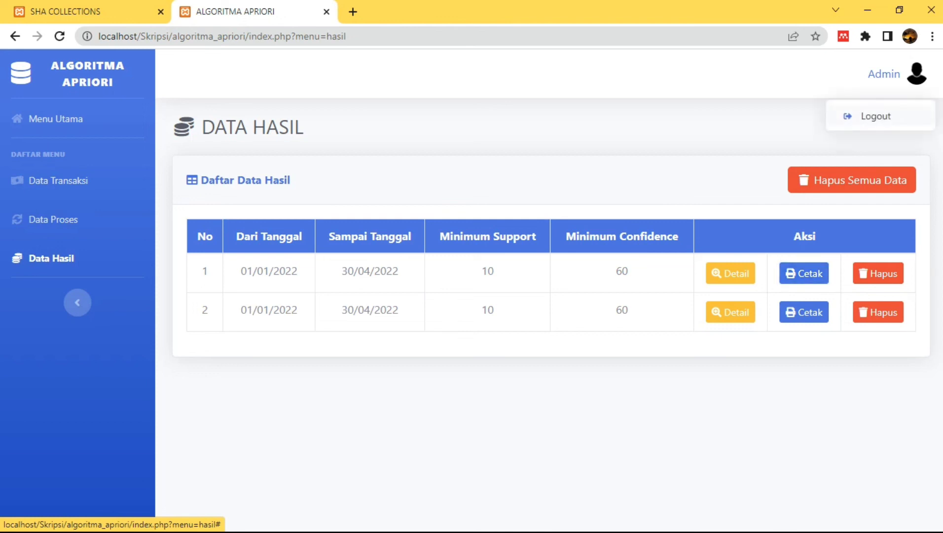
pyautogui.click(873, 116)
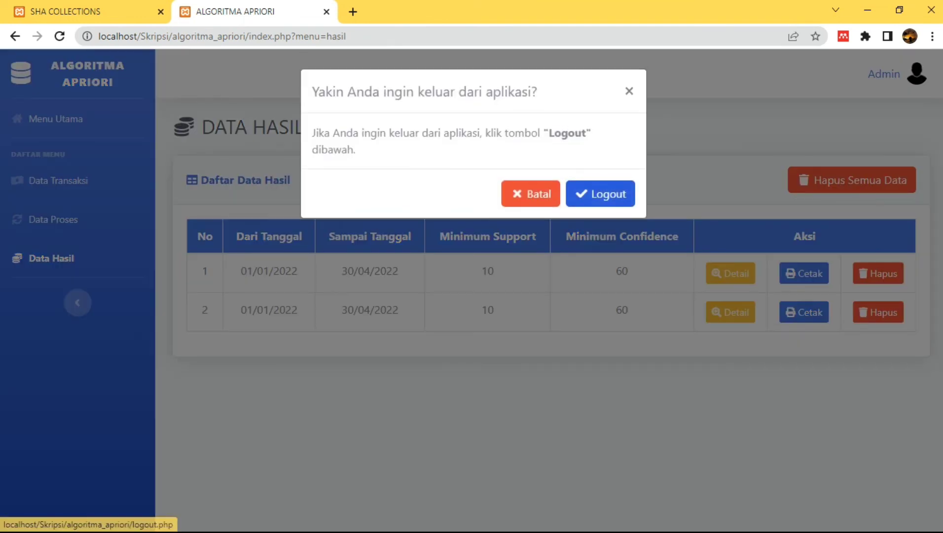
pyautogui.click(601, 193)
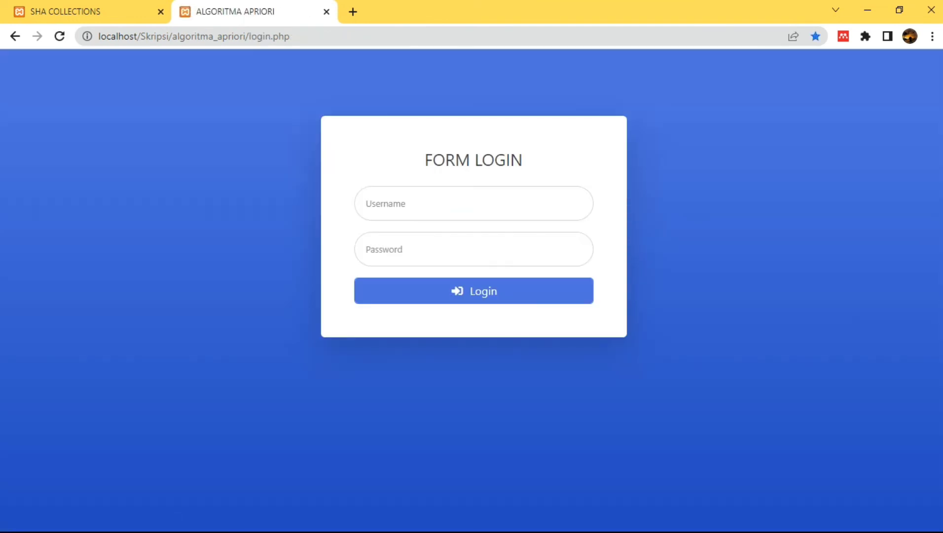